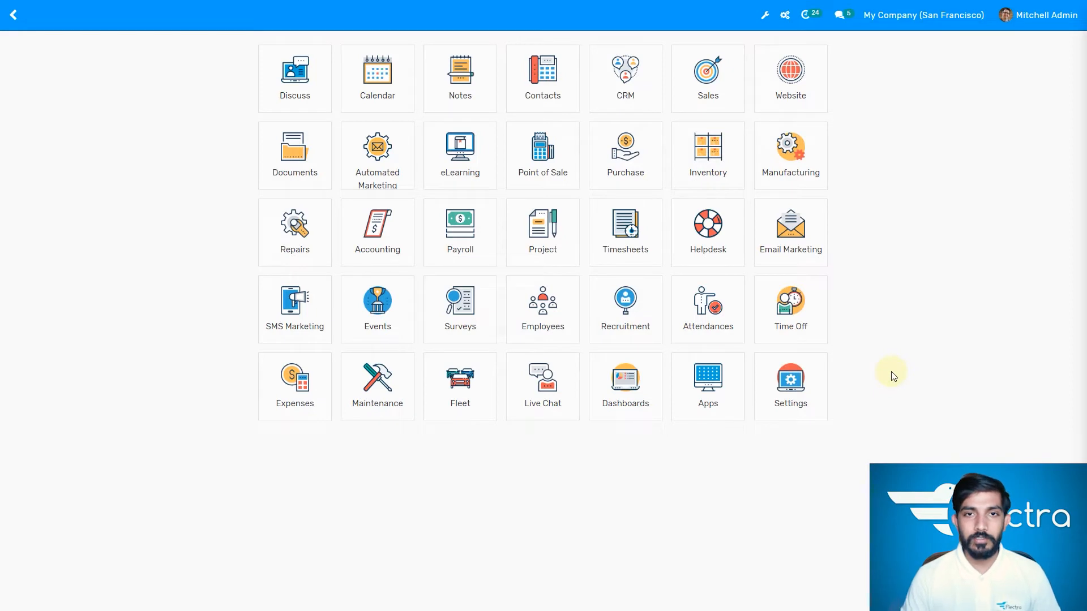
Step: In Point of Sale, open the Shop's settings, make sure Advanced Cash Control is enabled under Payments, and save
left_click(557, 172)
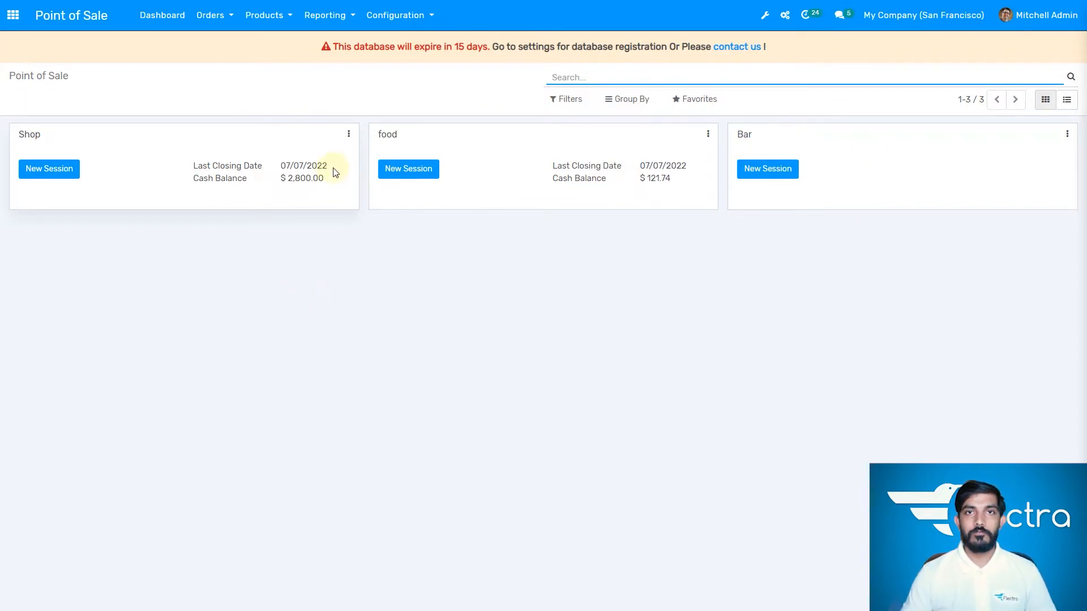
left_click(349, 134)
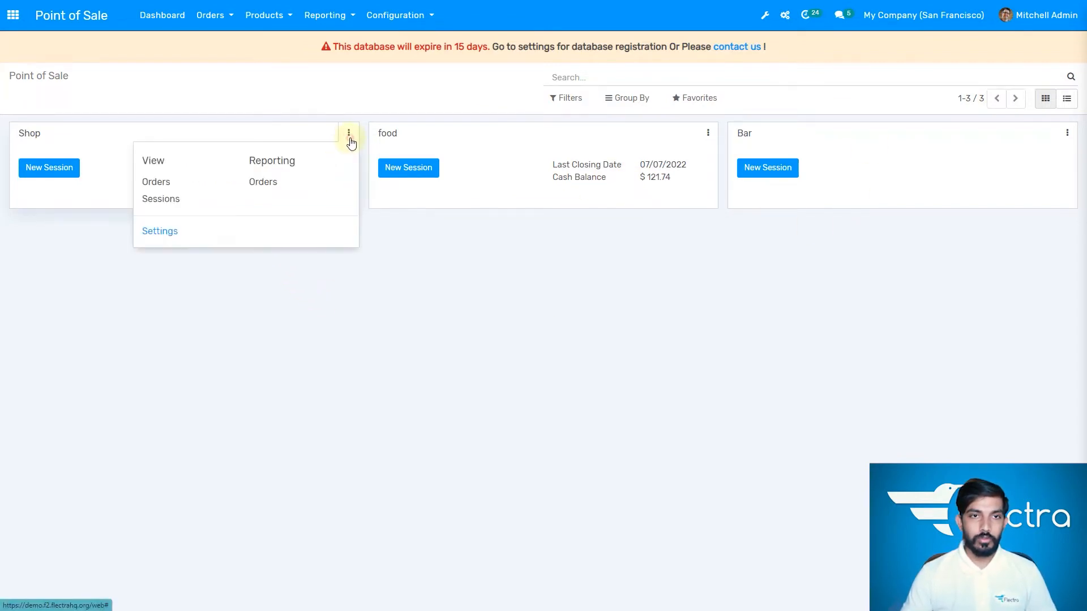
left_click(173, 237)
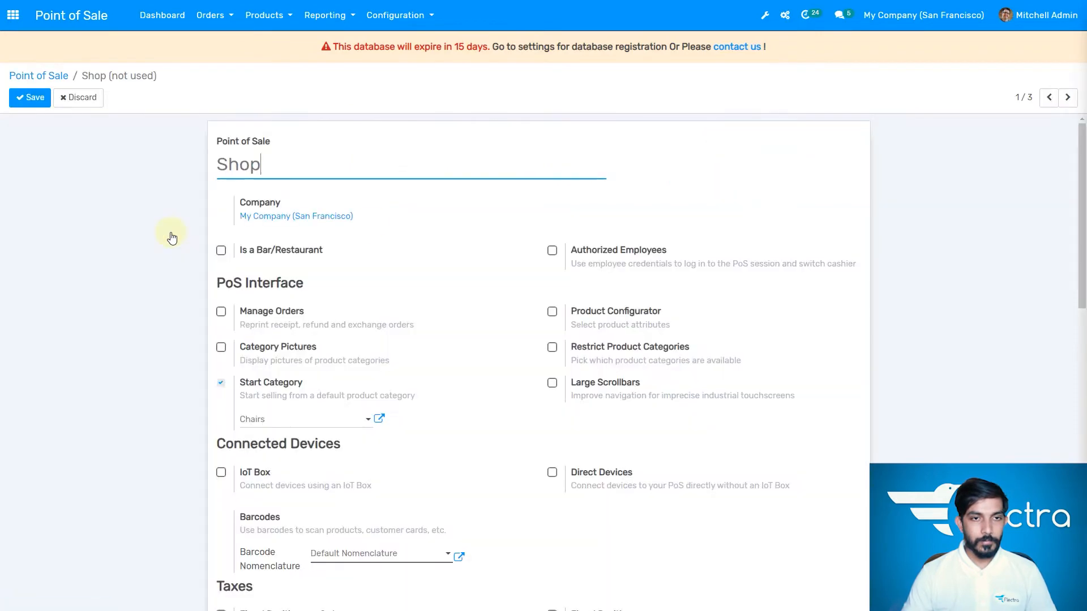
scroll(515, 317, "down", 4)
scroll(501, 331, "down", 2)
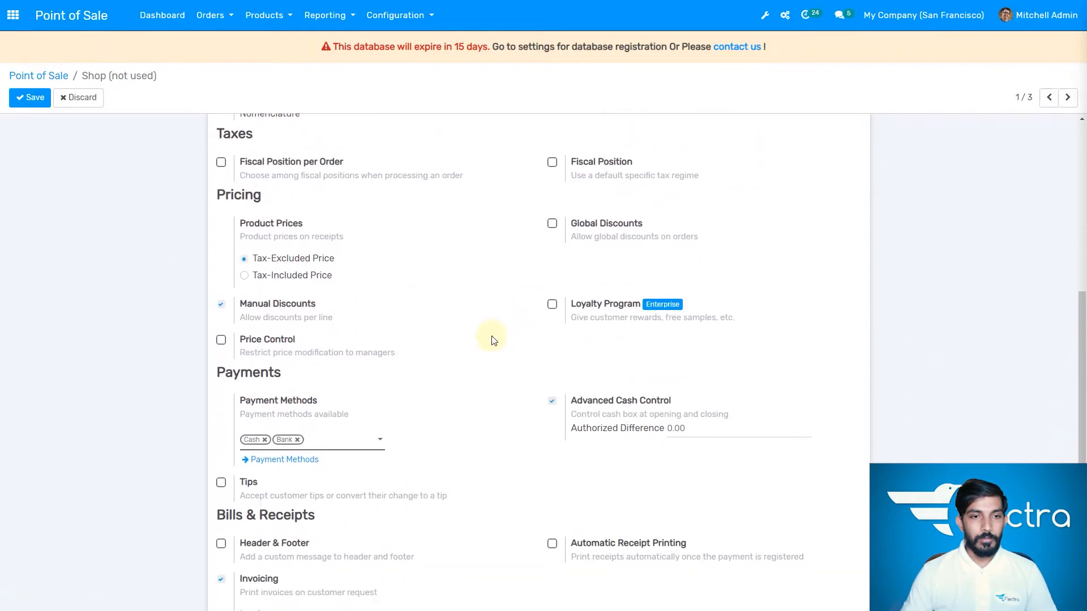
left_click(552, 402)
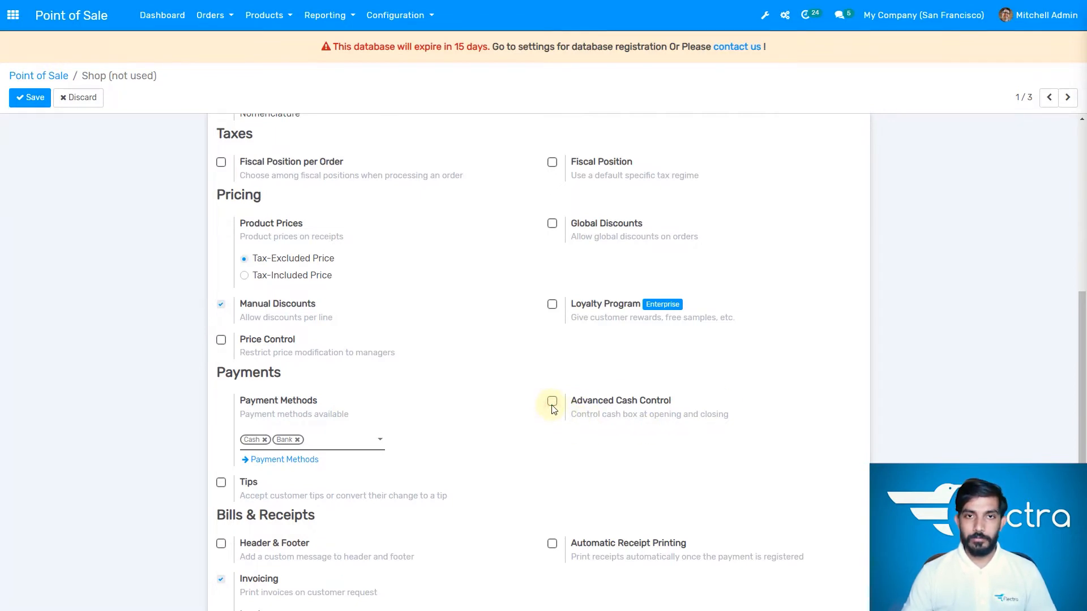
left_click(552, 401)
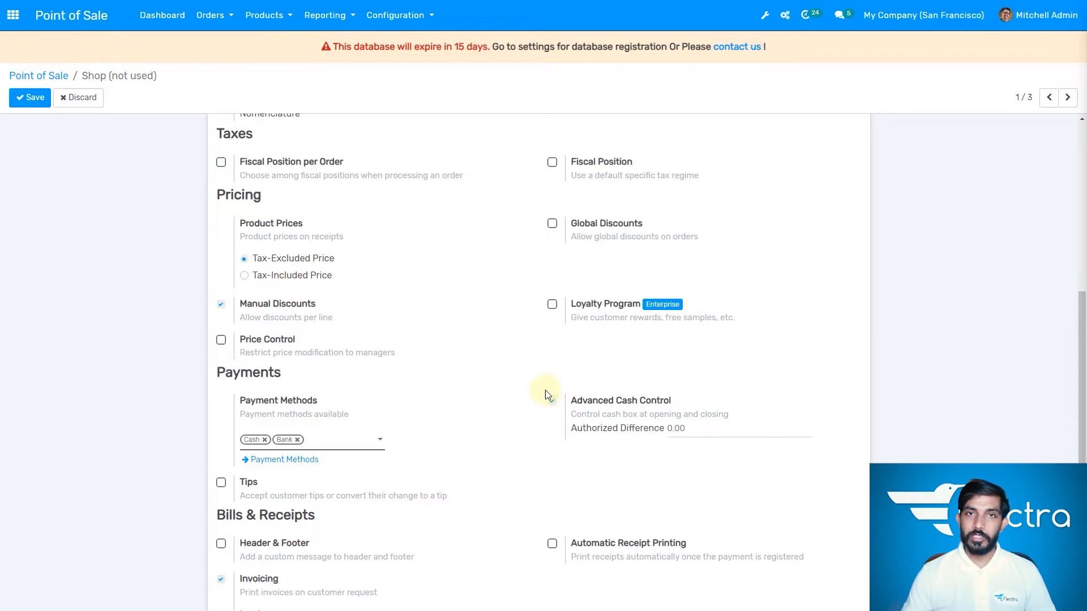
left_click(33, 97)
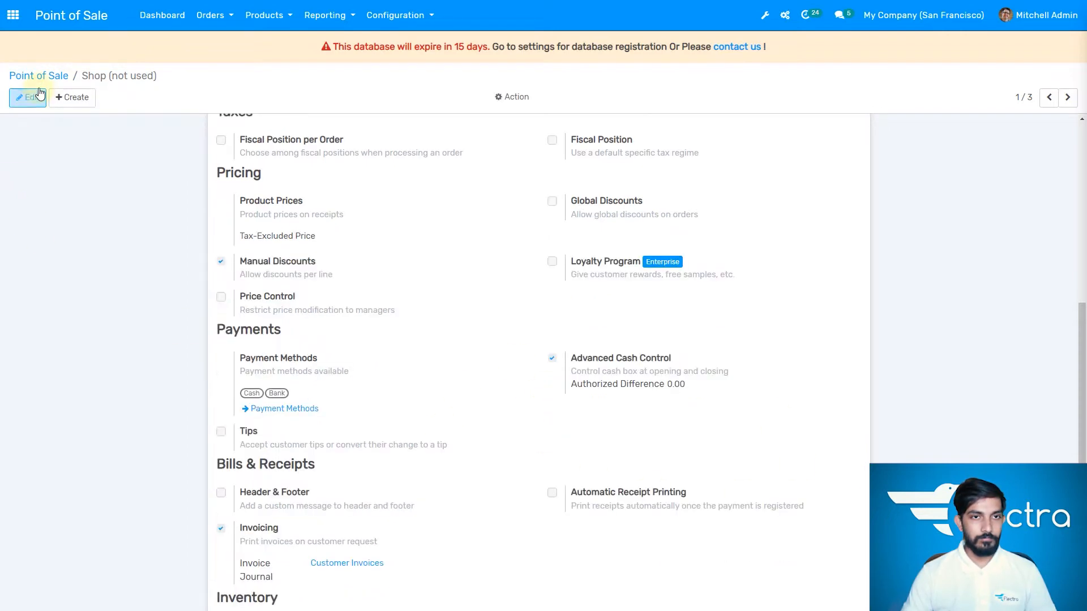
Step: Start a new session for the Shop with an opening cash amount of $300 and no notes
left_click(155, 28)
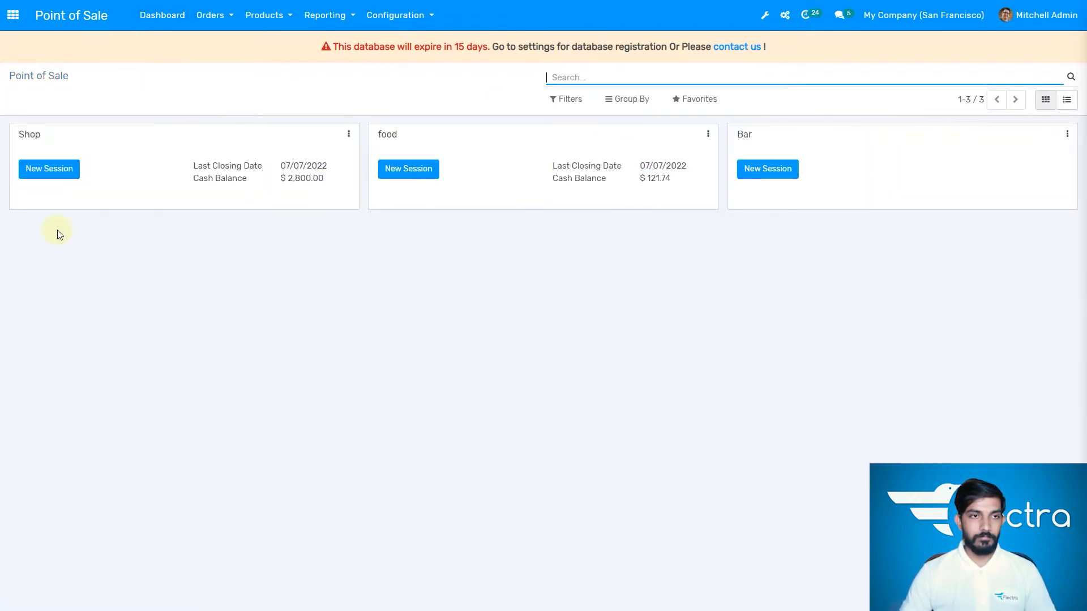
left_click(58, 177)
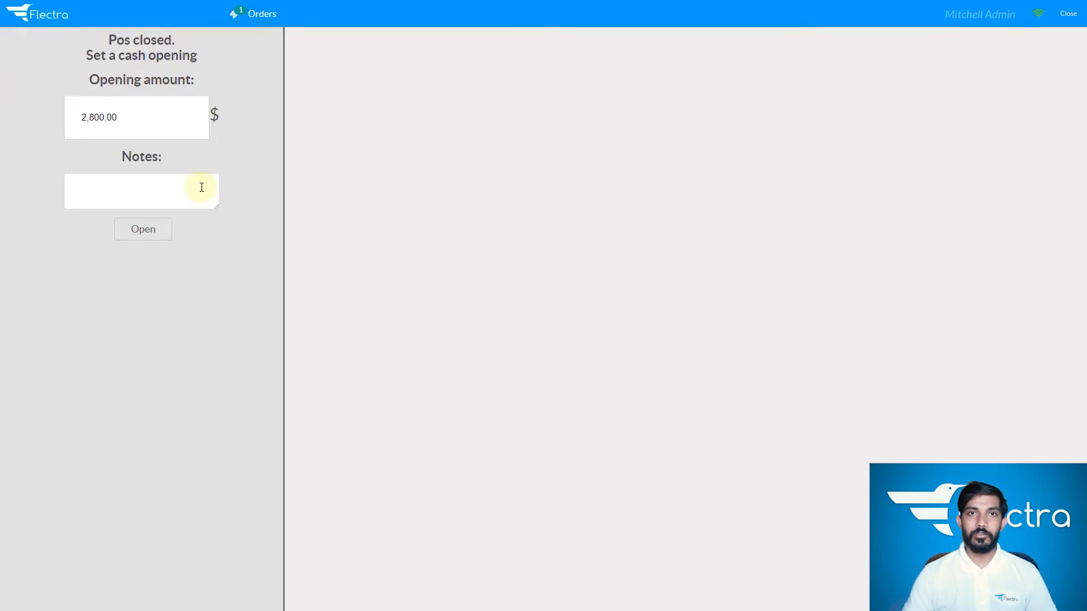
left_click(129, 116)
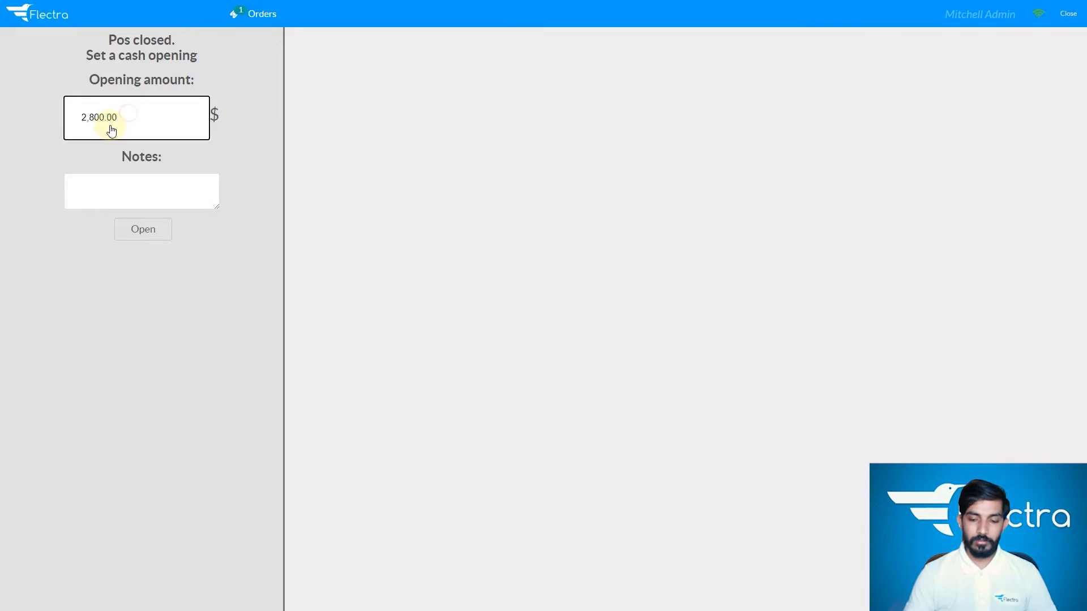
key("BackSpace")
key("BackSpace")
key("BackSpace")
key("BackSpace")
key("BackSpace")
key("BackSpace")
key("BackSpace")
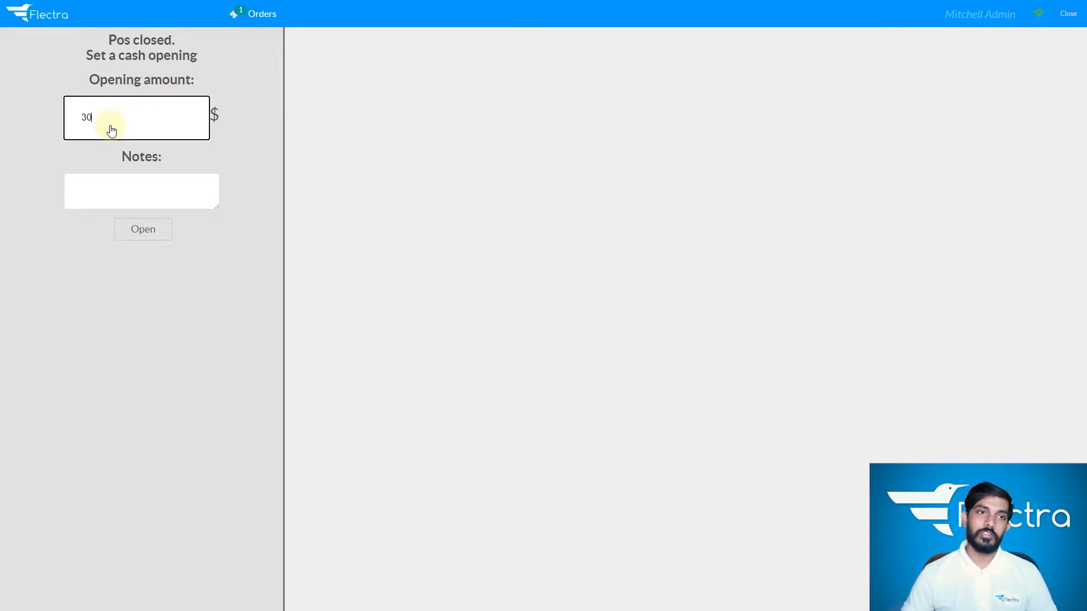
left_click(159, 190)
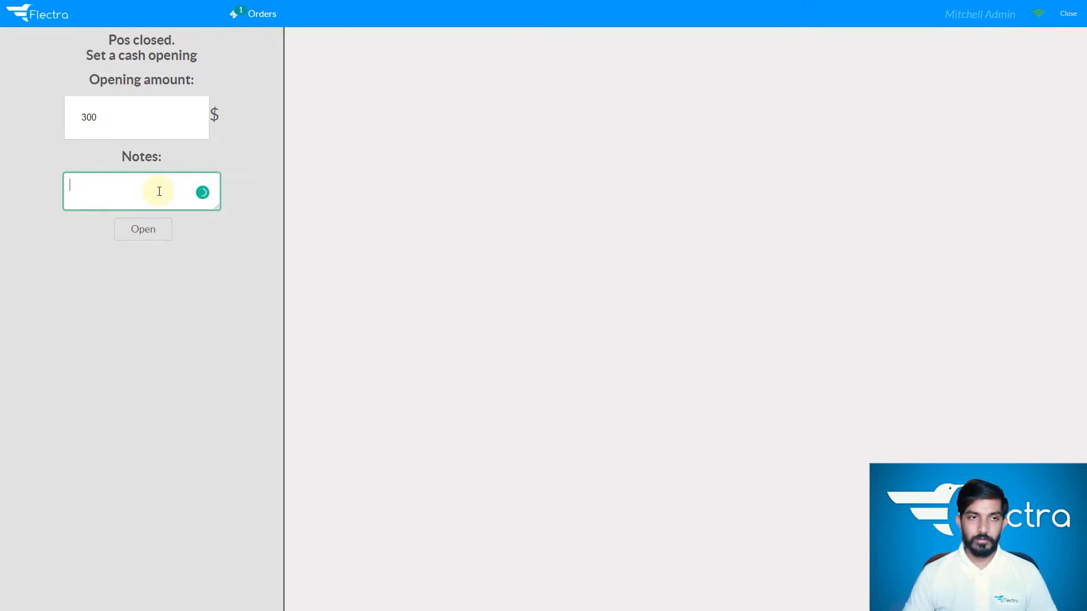
left_click(139, 236)
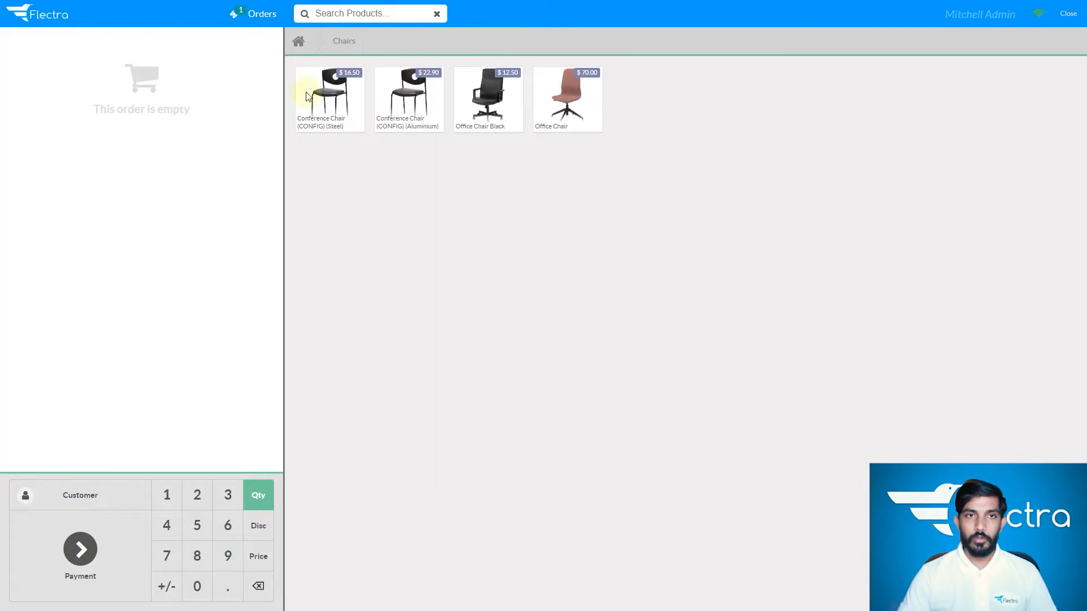
Step: Show the products of all categories and add one Desk Pad, Chicken Curry Sandwich and Office Design Software to the order
left_click(298, 41)
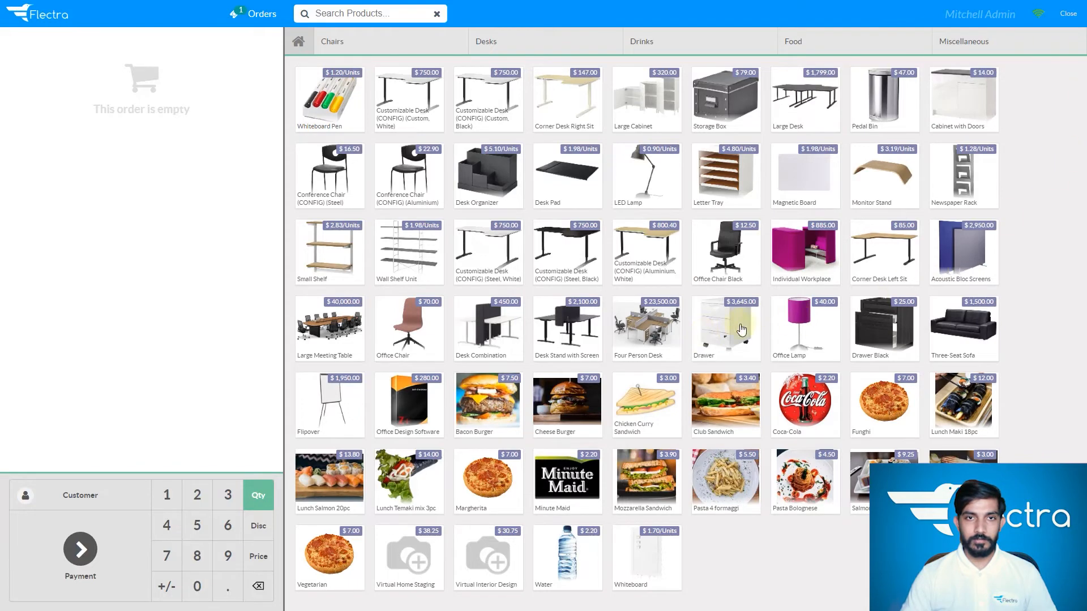
left_click(563, 172)
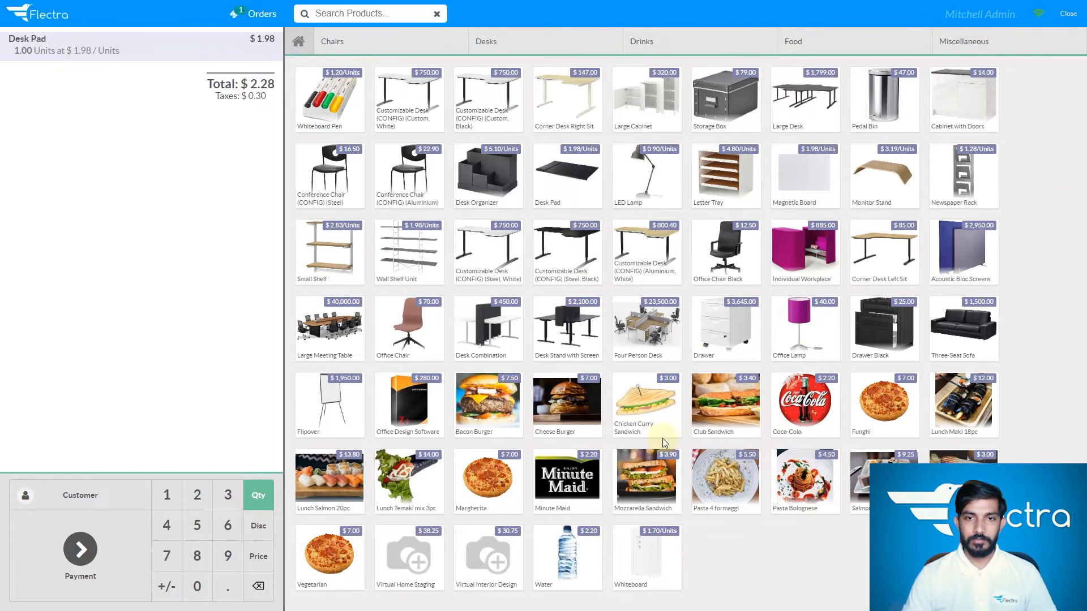
left_click(655, 414)
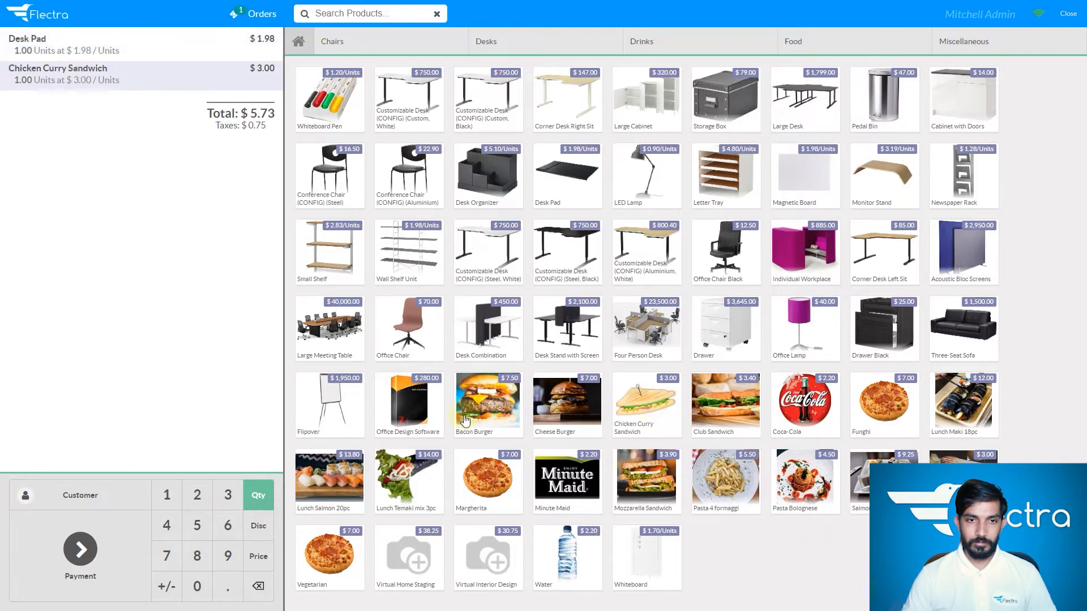
left_click(428, 411)
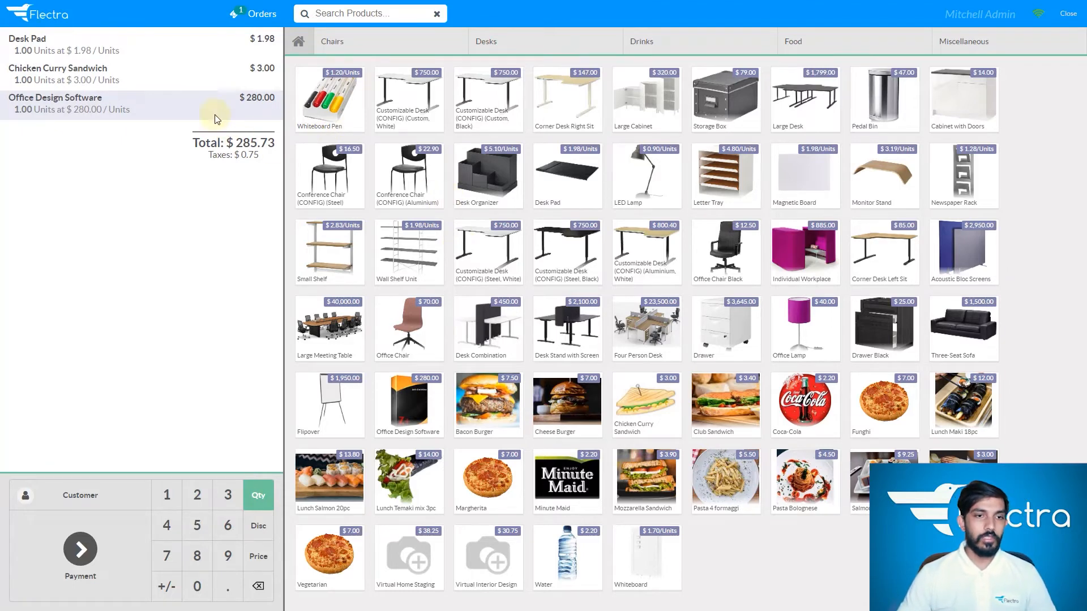
Step: Pay the order in cash with $300 received and validate the payment
left_click(92, 547)
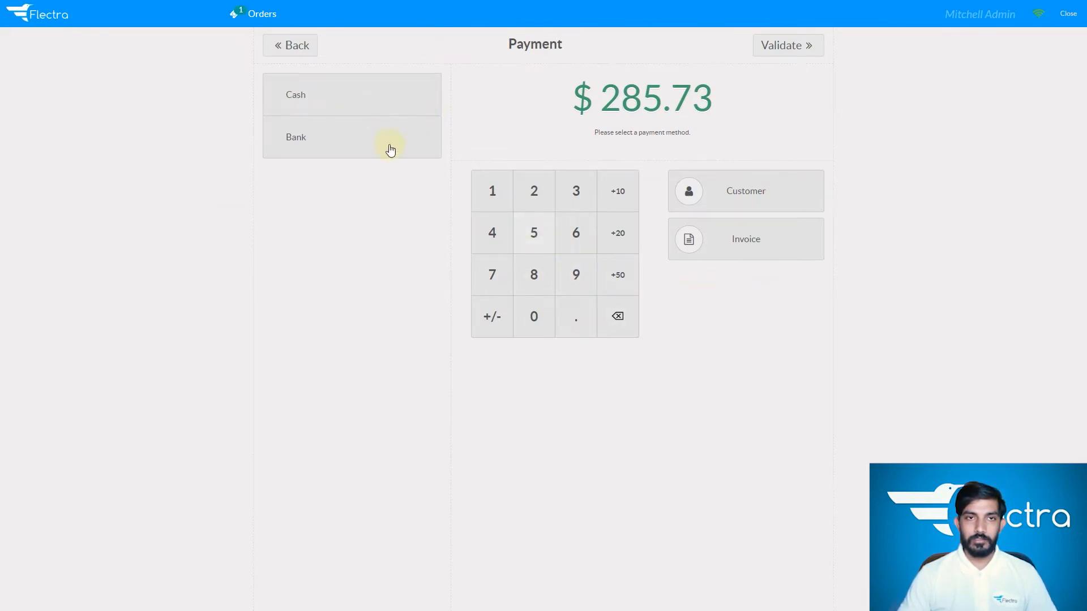
left_click(414, 103)
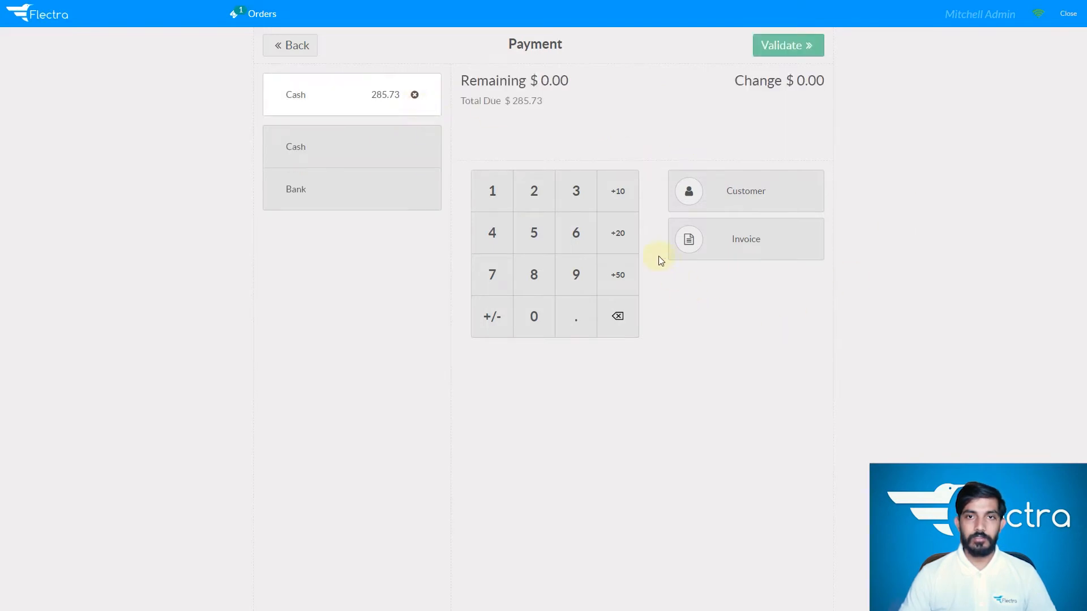
left_click(583, 193)
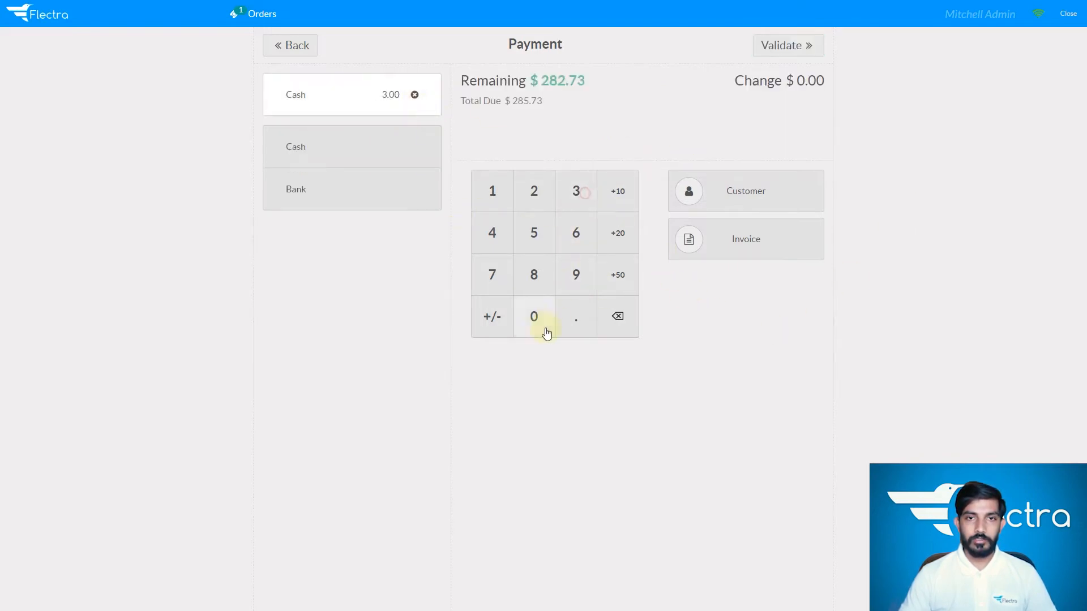
left_click(546, 332)
left_click(546, 333)
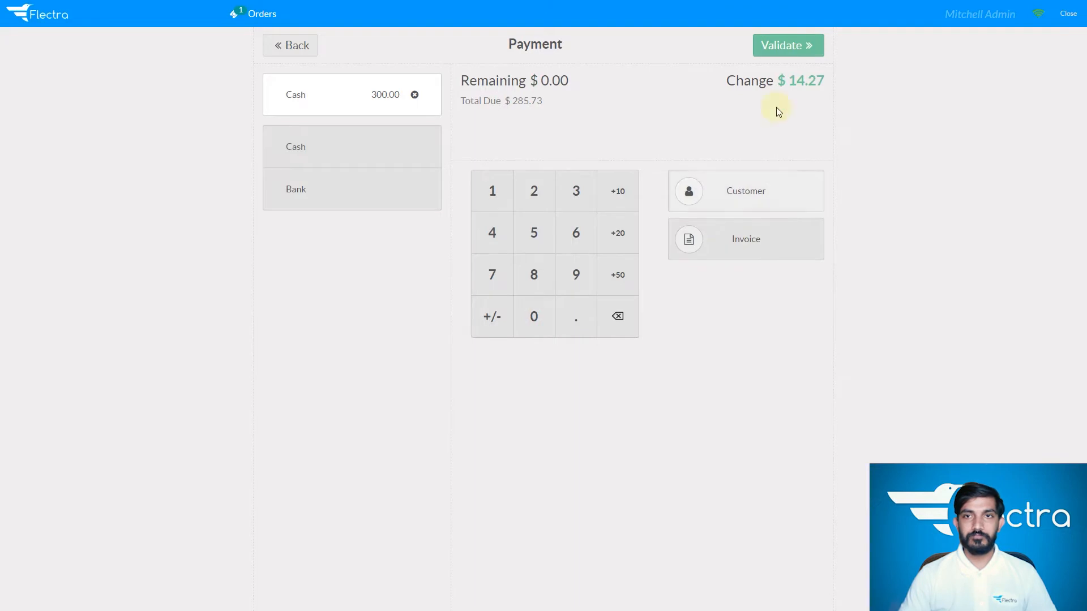
left_click(782, 56)
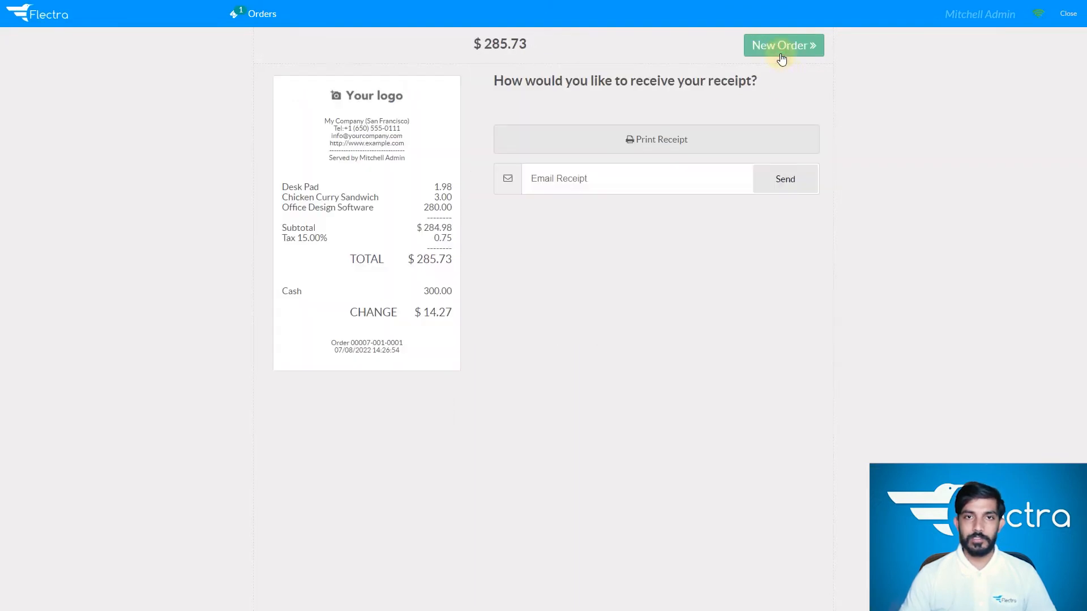
Step: Close the selling screen, confirm, and open the Shop session's record for closing
left_click(1075, 17)
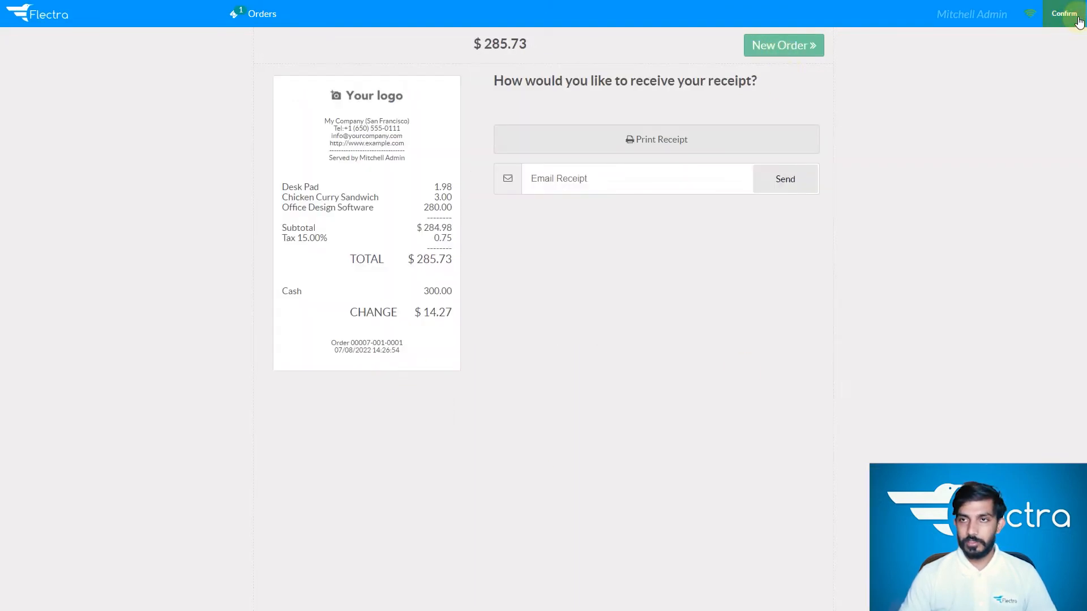
left_click(1064, 14)
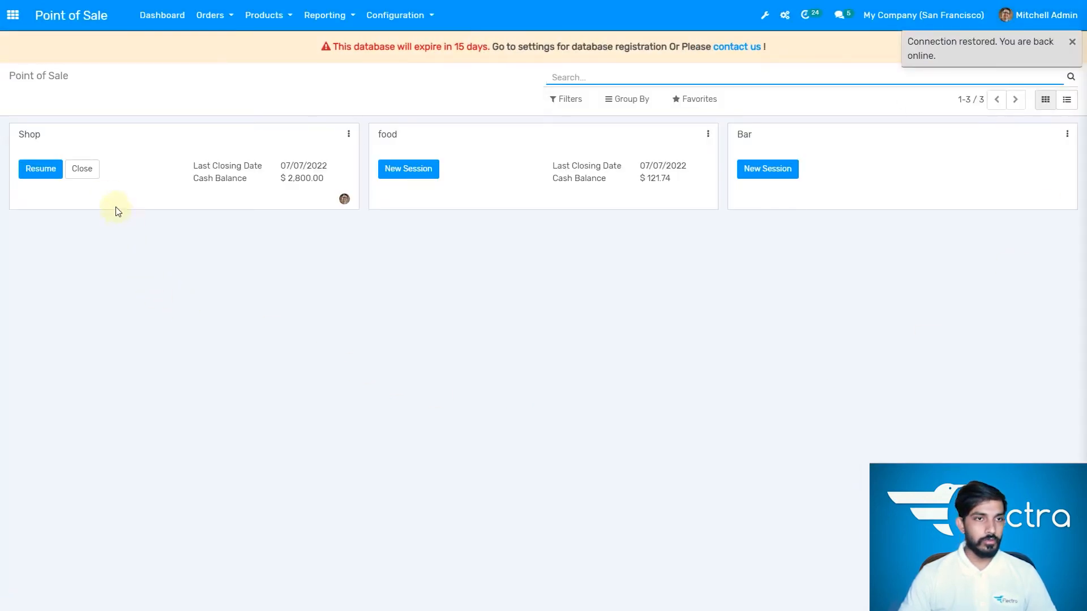
left_click(84, 176)
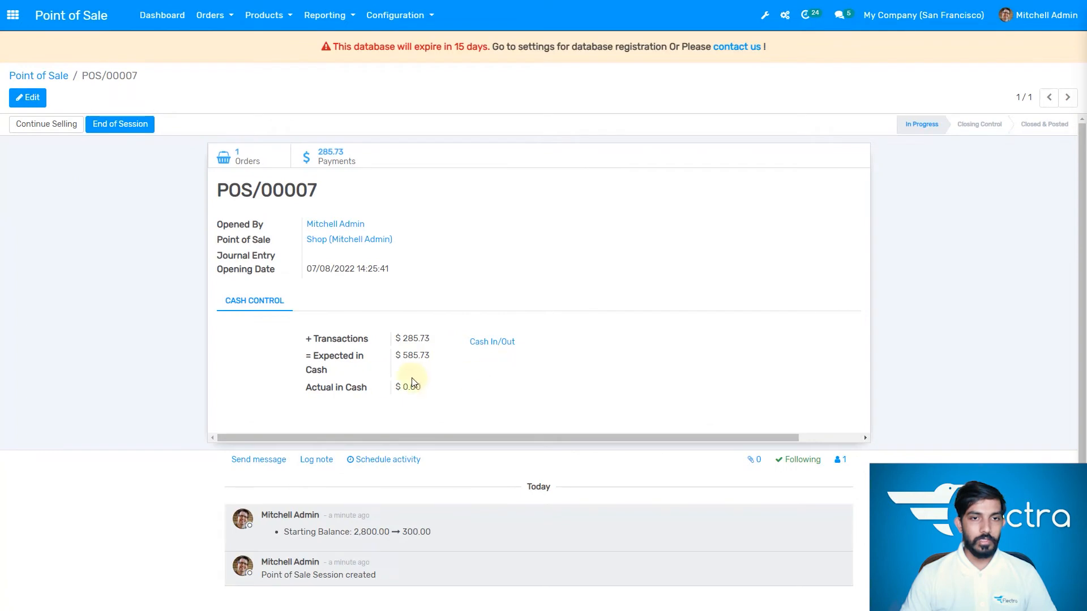
Step: Review the session's transactions and expected cash amounts, and end the session to start its closing control
left_click_drag(313, 357, 444, 361)
left_click(350, 377)
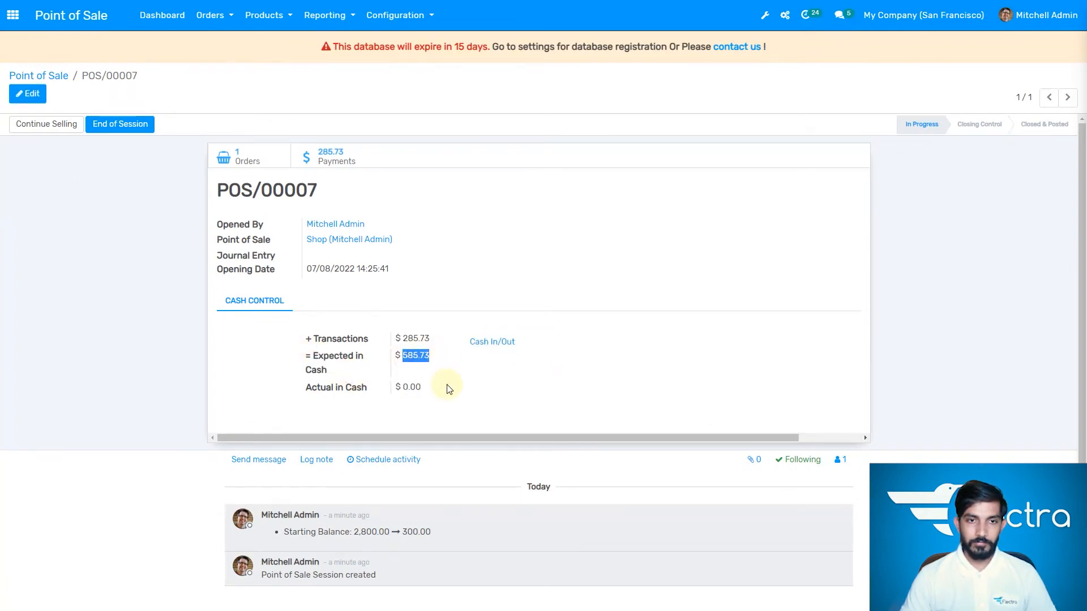
left_click(445, 382)
left_click(392, 400)
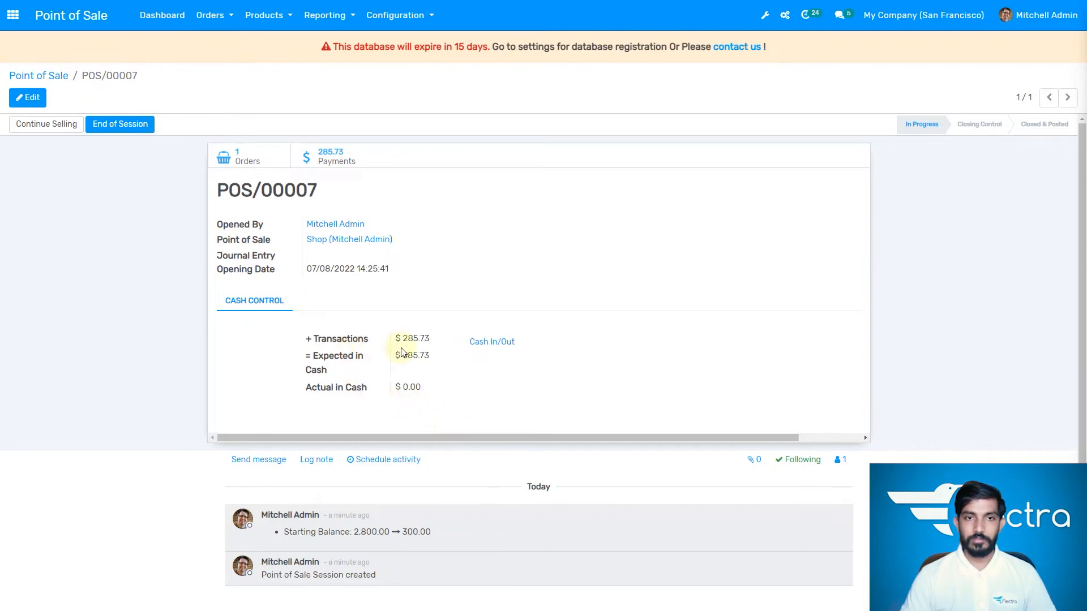
left_click_drag(397, 339, 449, 388)
left_click(447, 391)
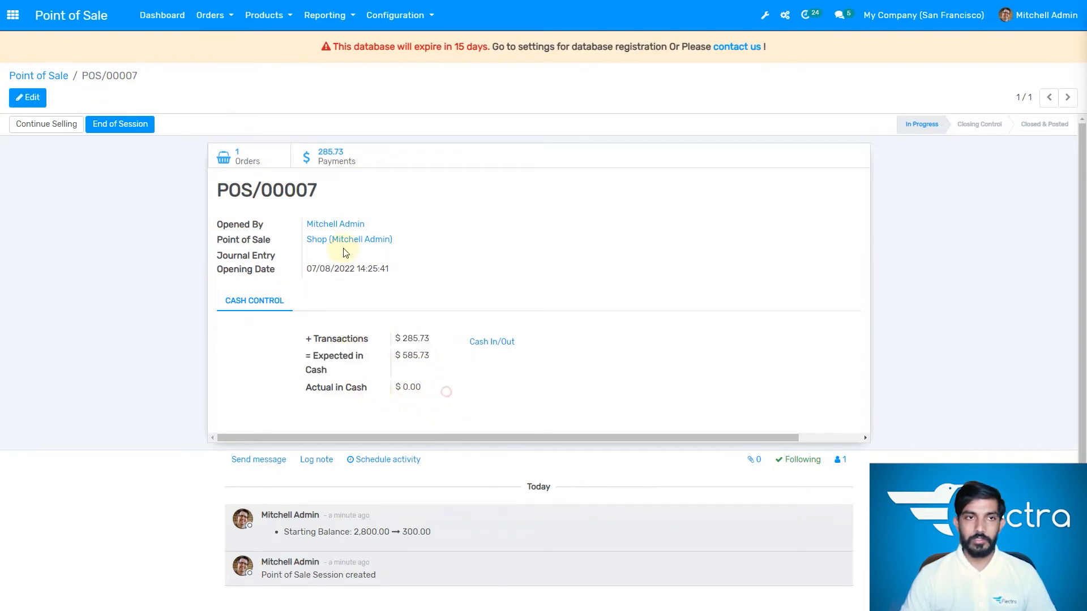
left_click(131, 132)
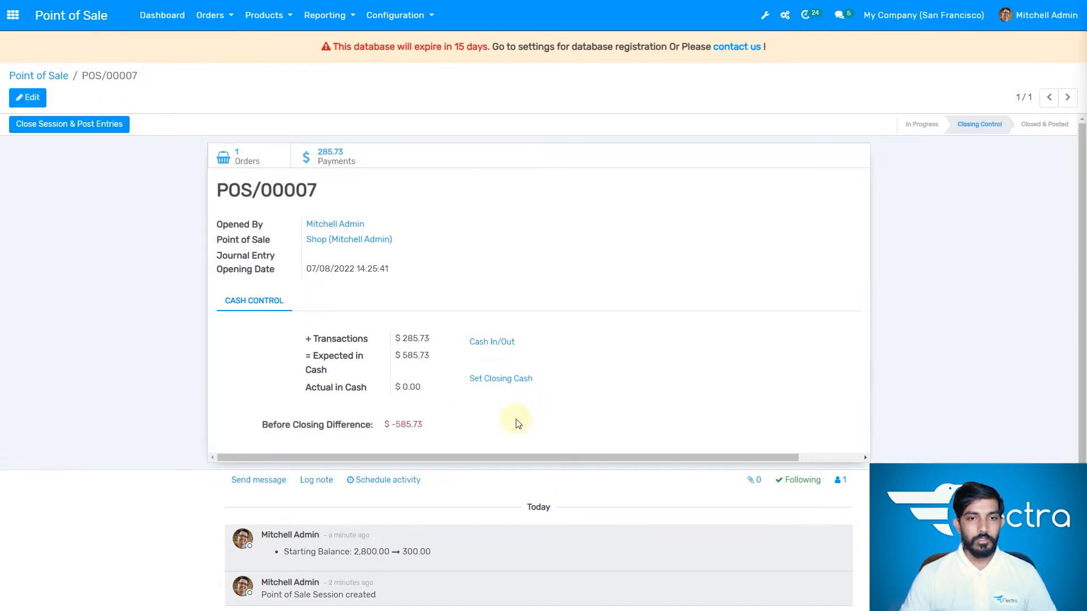
Step: Examine the before-closing difference against the session's transactions, expected cash and actual cash
left_click_drag(392, 422, 429, 436)
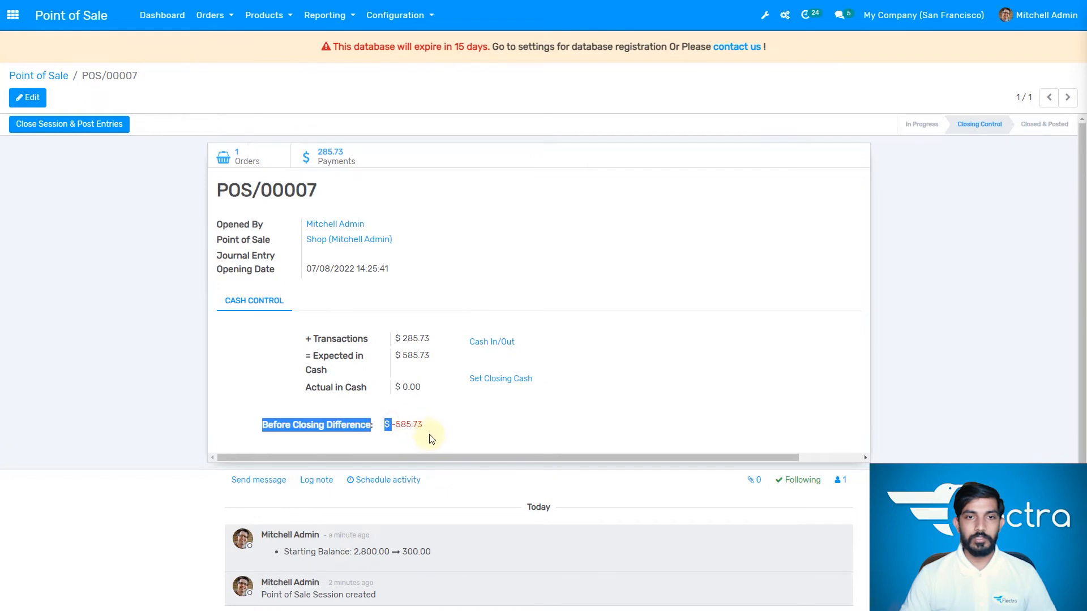
left_click(432, 437)
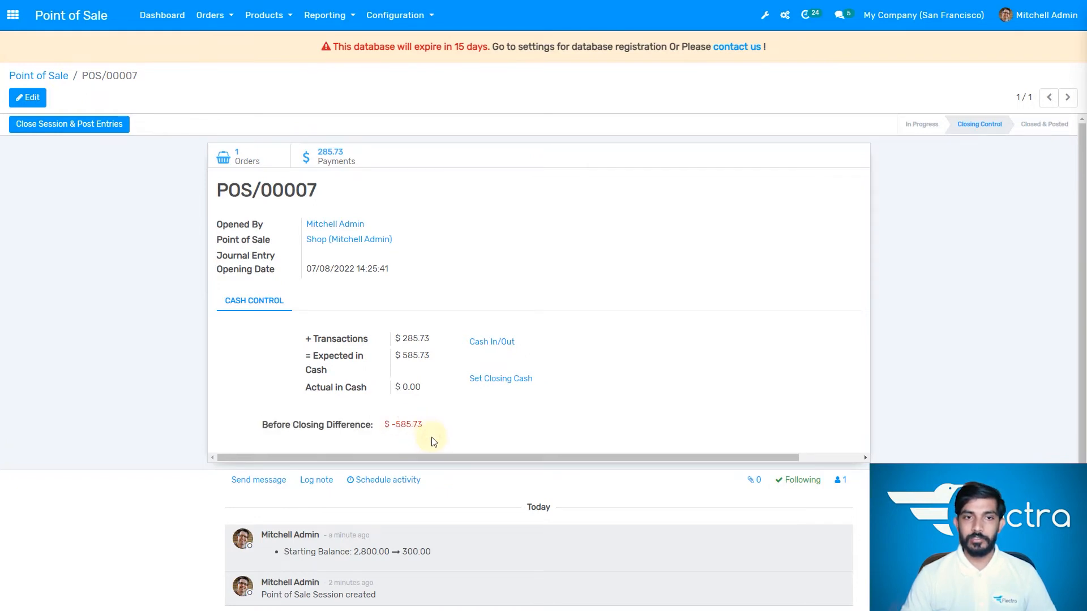
left_click_drag(402, 338, 432, 347)
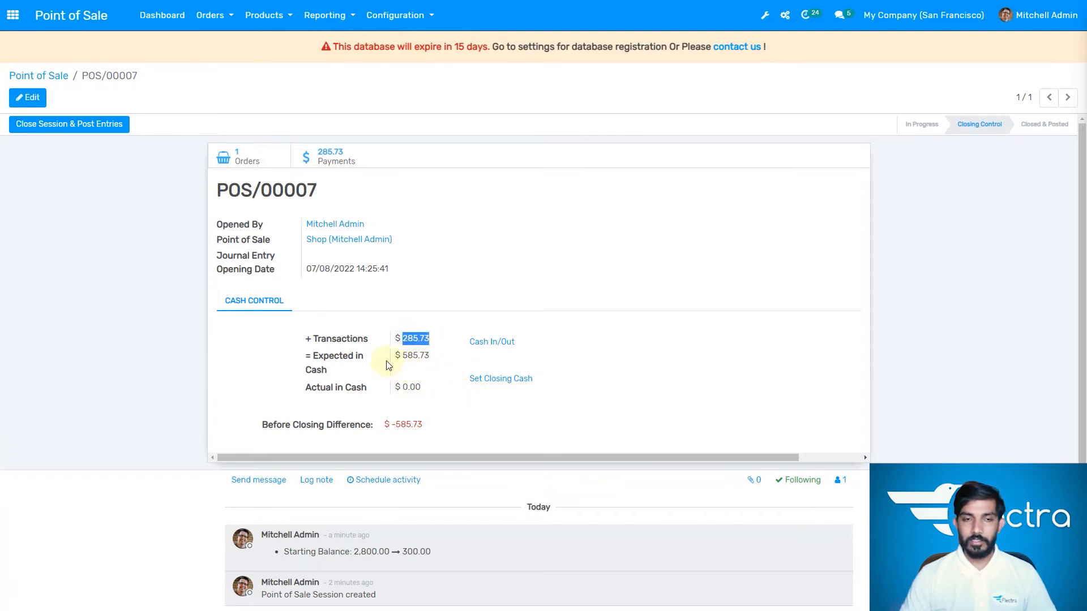
left_click_drag(403, 355, 394, 355)
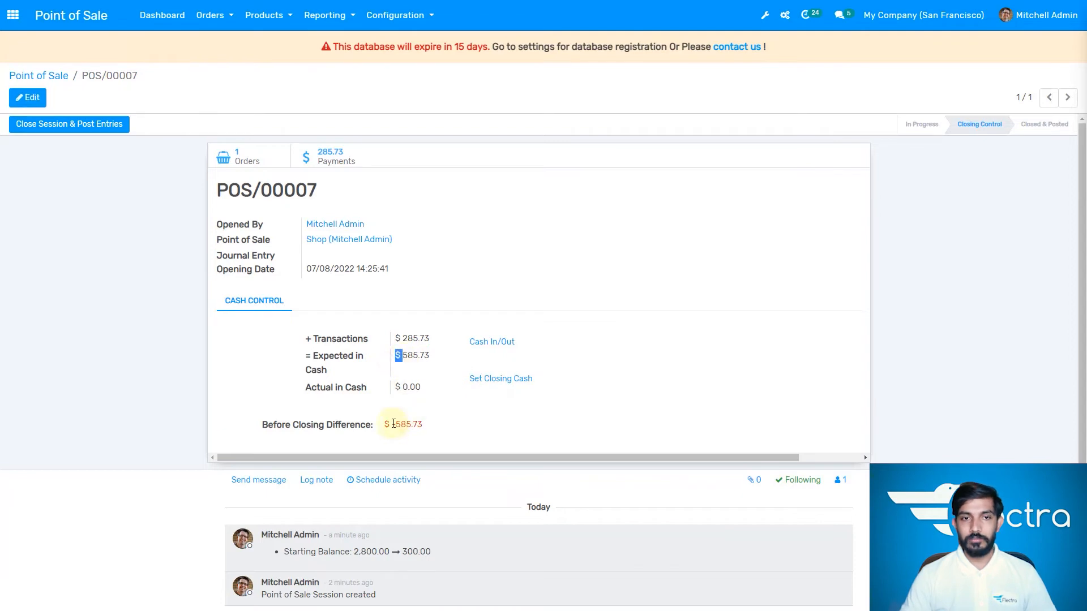
left_click_drag(393, 424, 428, 431)
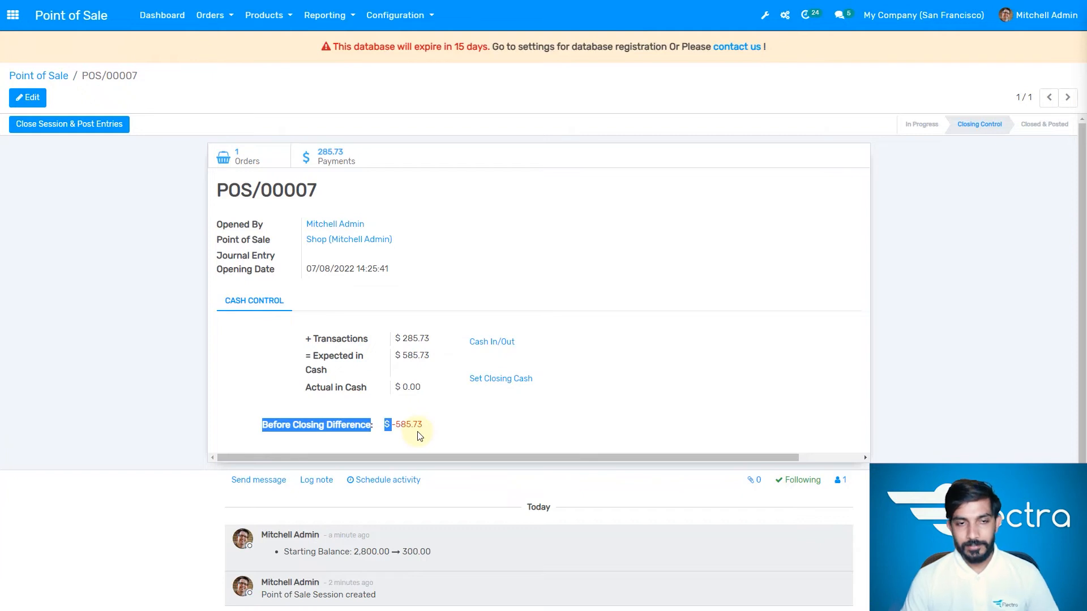
left_click_drag(305, 387, 422, 418)
left_click(458, 410)
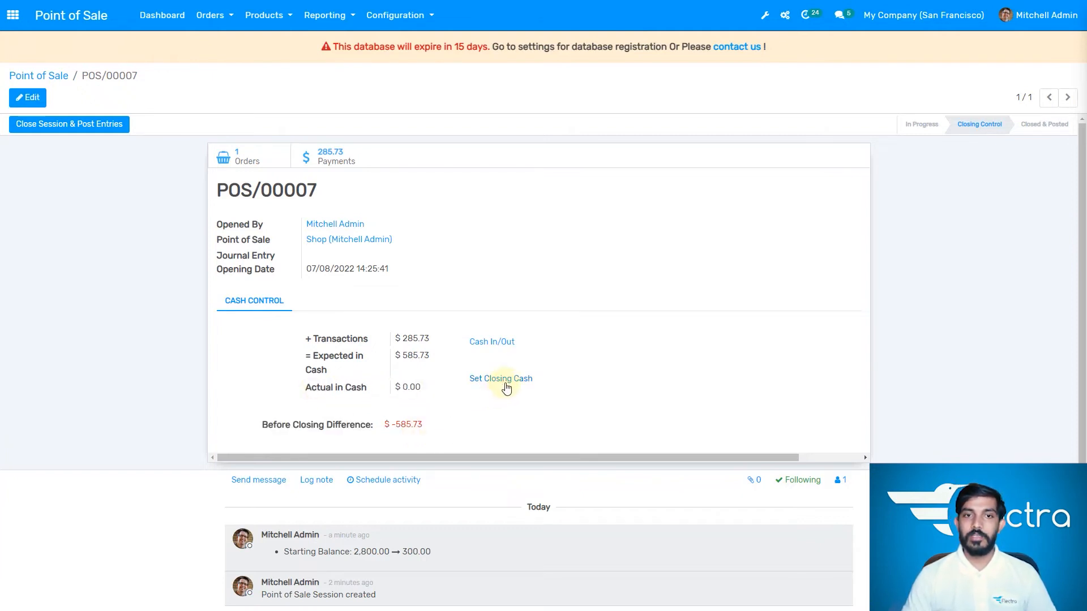
Step: Start setting the session's closing cash and add a line of 50 coins/bills valued at $10
left_click(506, 389)
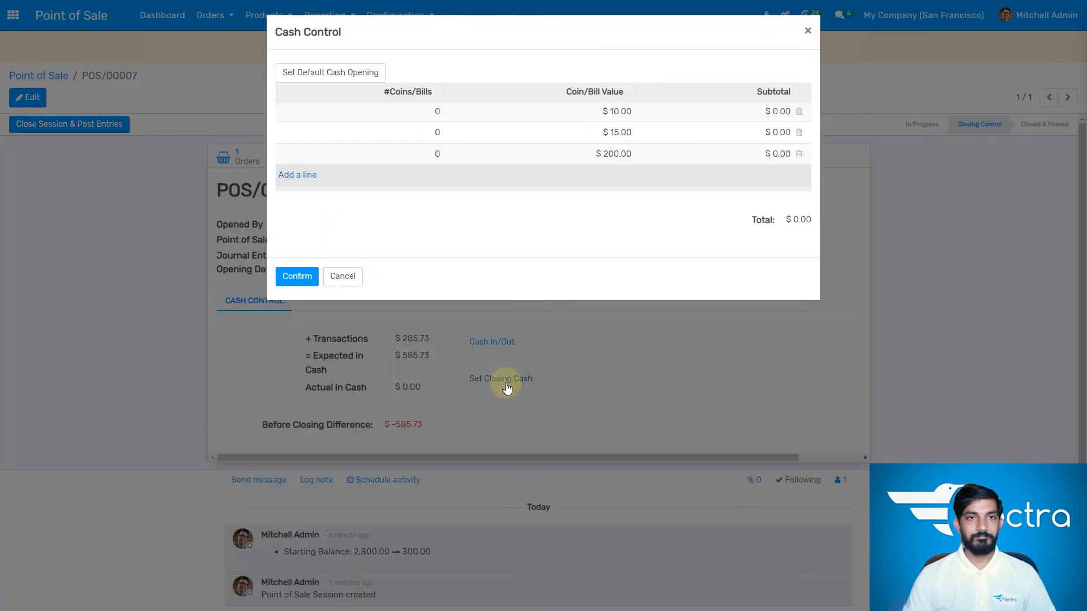
left_click(308, 176)
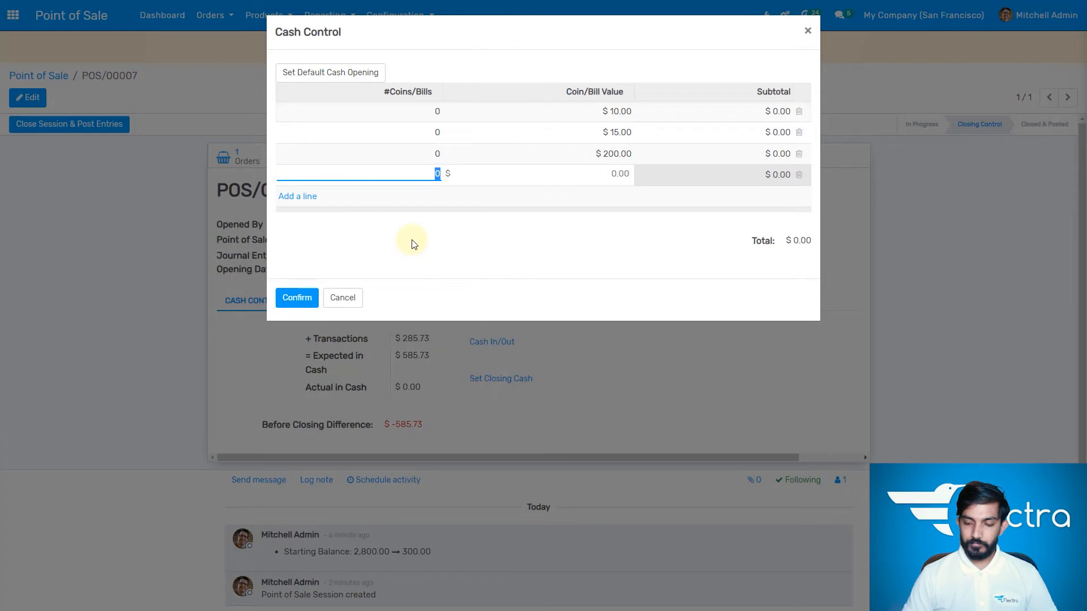
left_click(615, 176)
type("10")
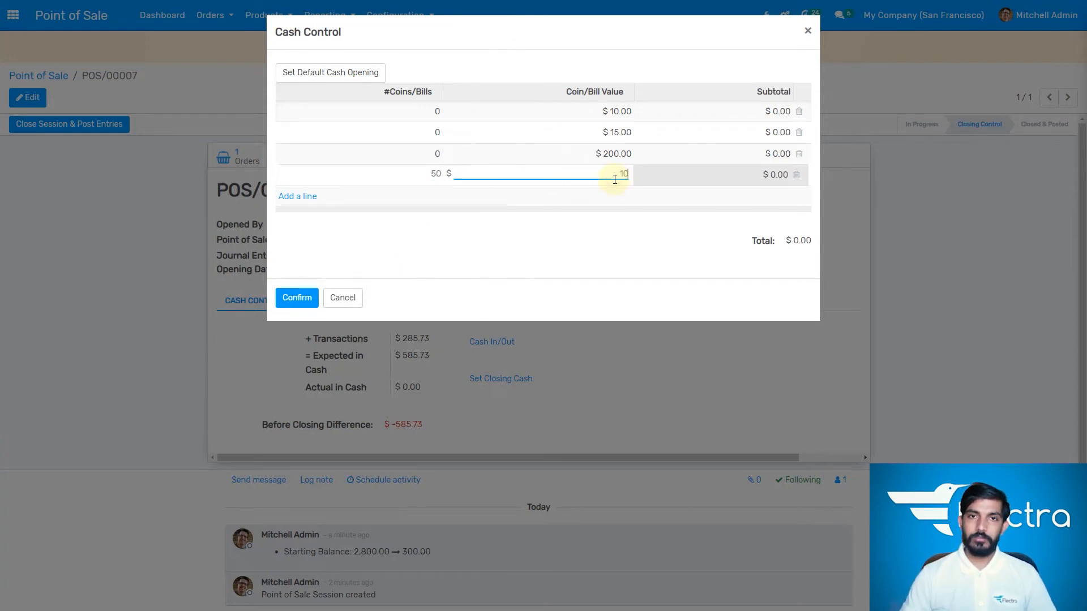
left_click(611, 209)
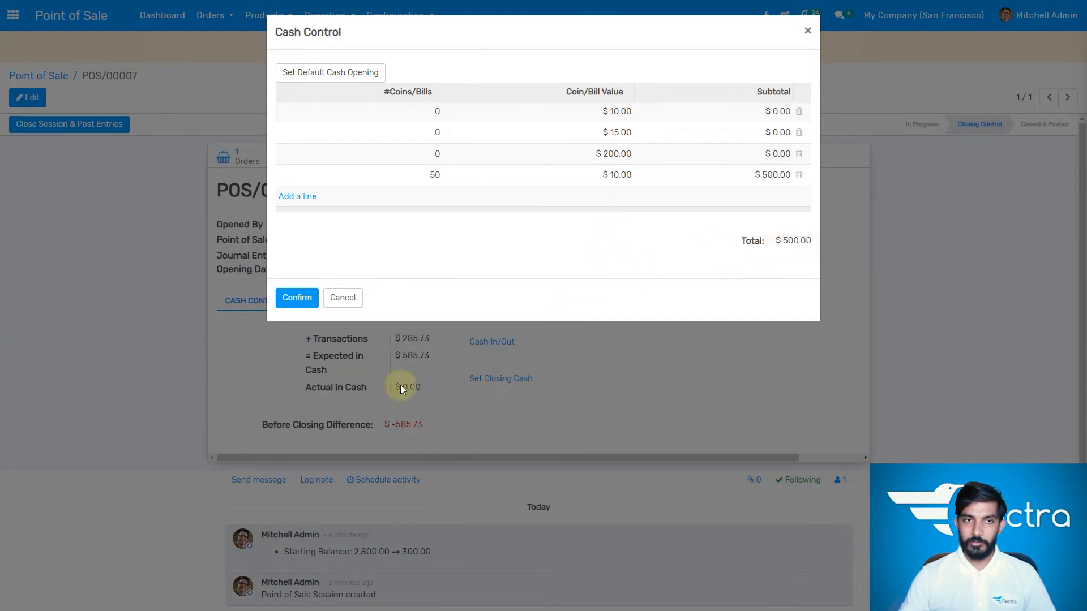
Step: Add a closing cash line of 7 coins valued at $0.10
left_click(299, 196)
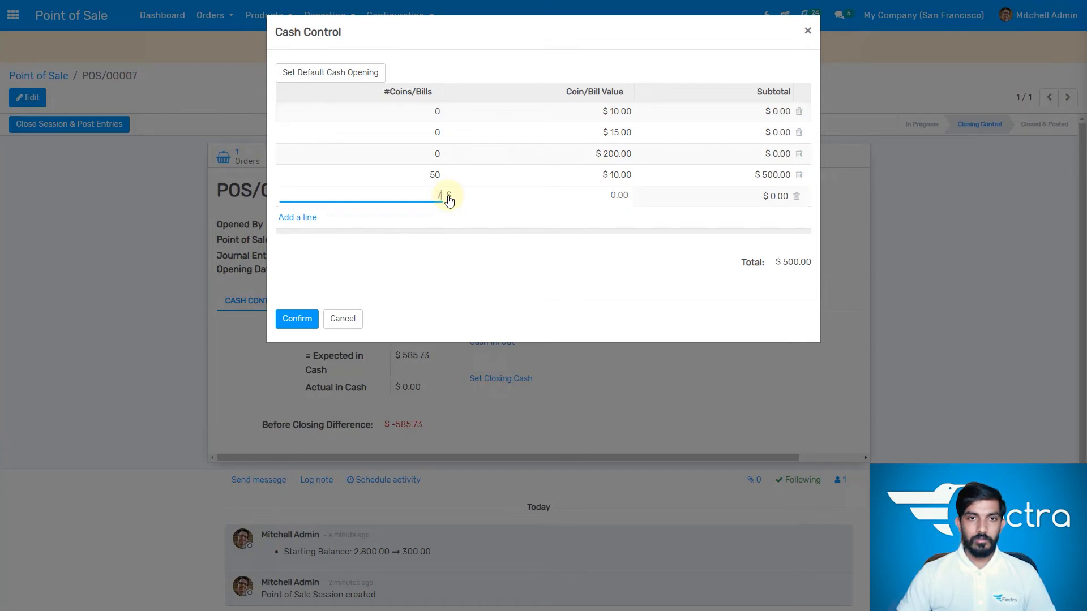
type("7")
left_click(621, 198)
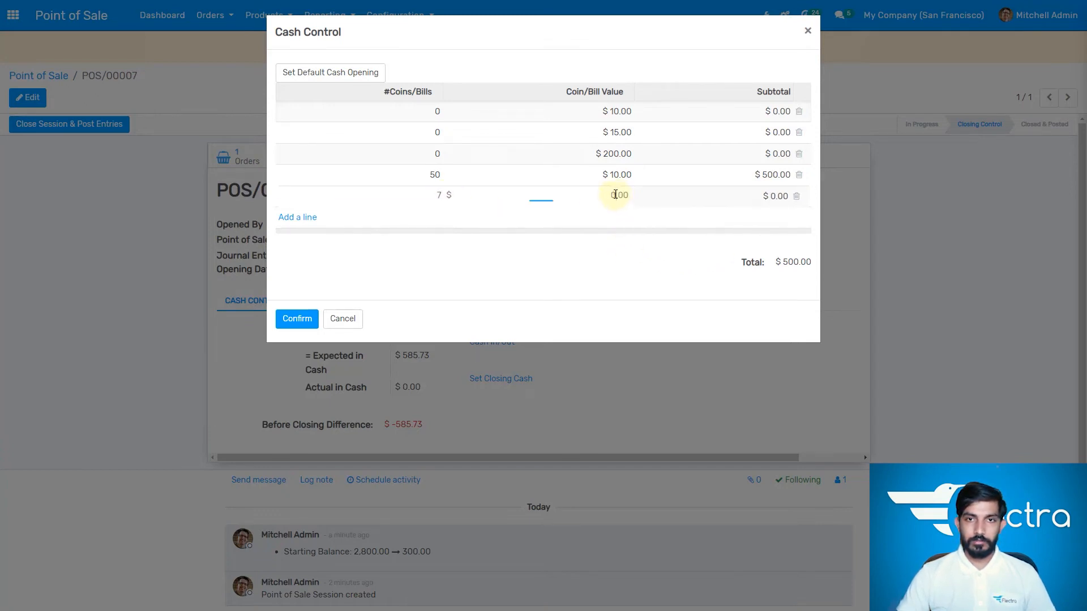
type("0")
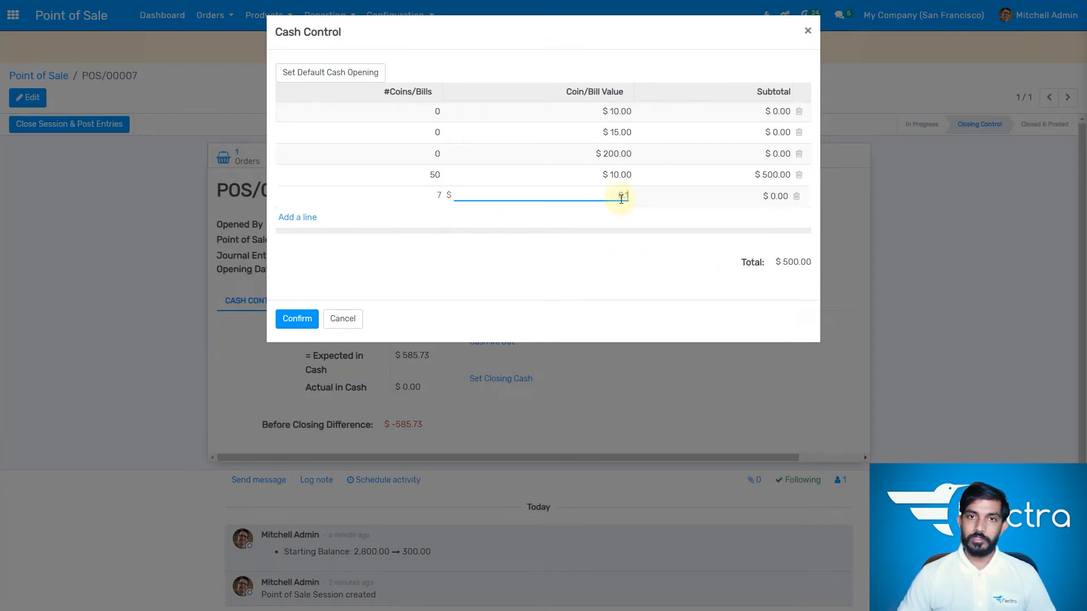
left_click(617, 261)
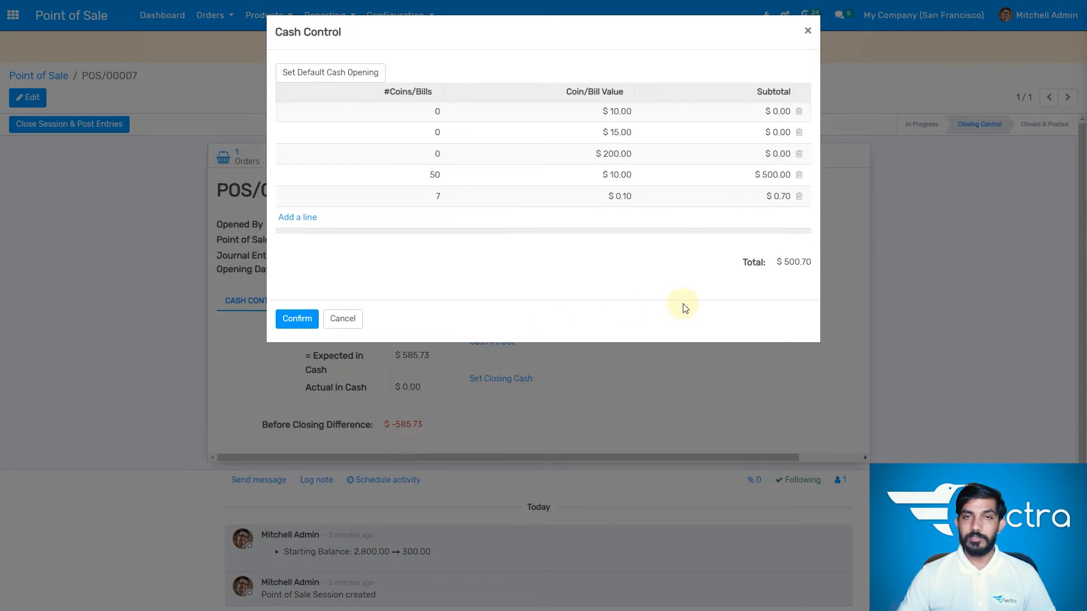
Step: Add a closing cash line of 8 coins/bills valued at $10
left_click(308, 218)
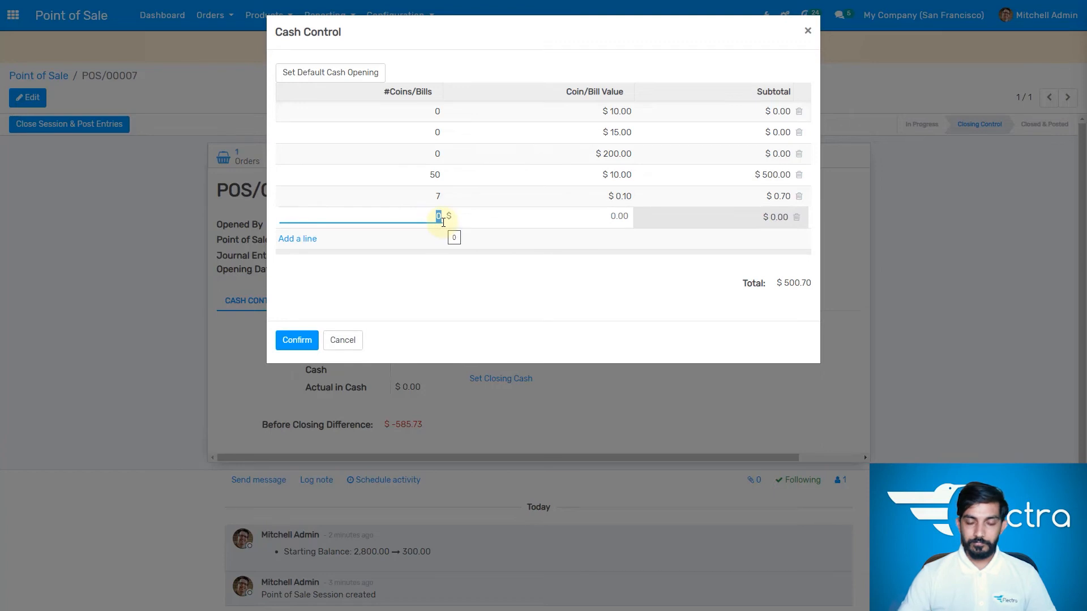
type("8")
key("Tab")
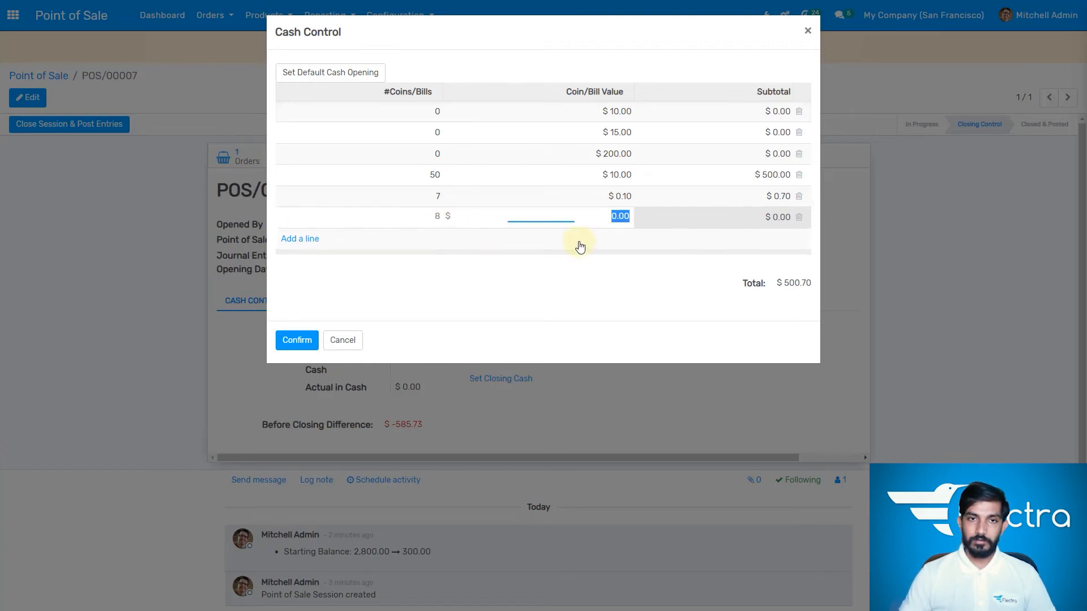
type("10")
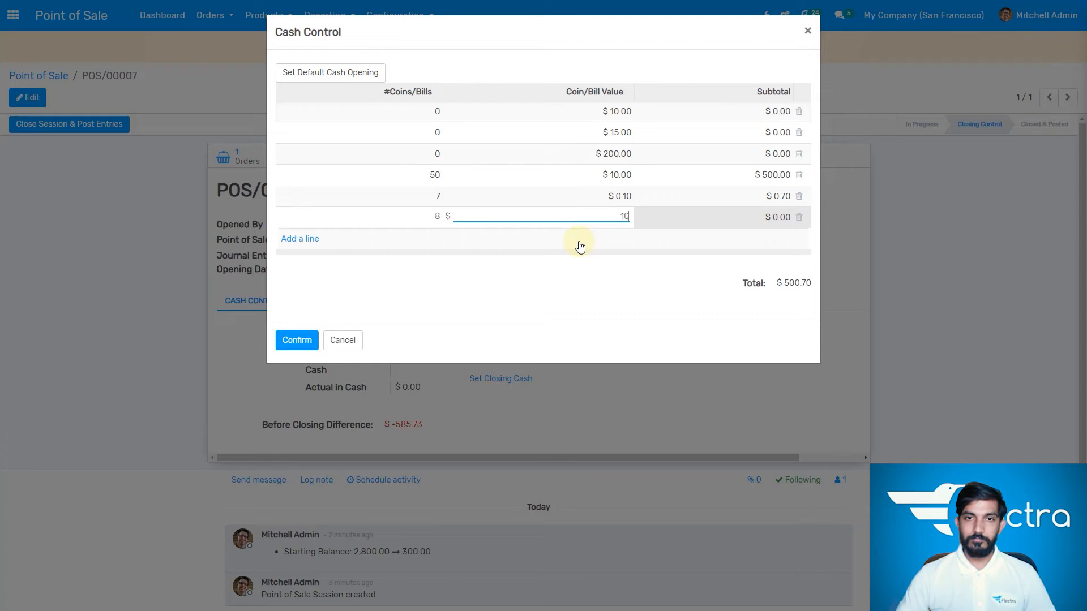
left_click(597, 292)
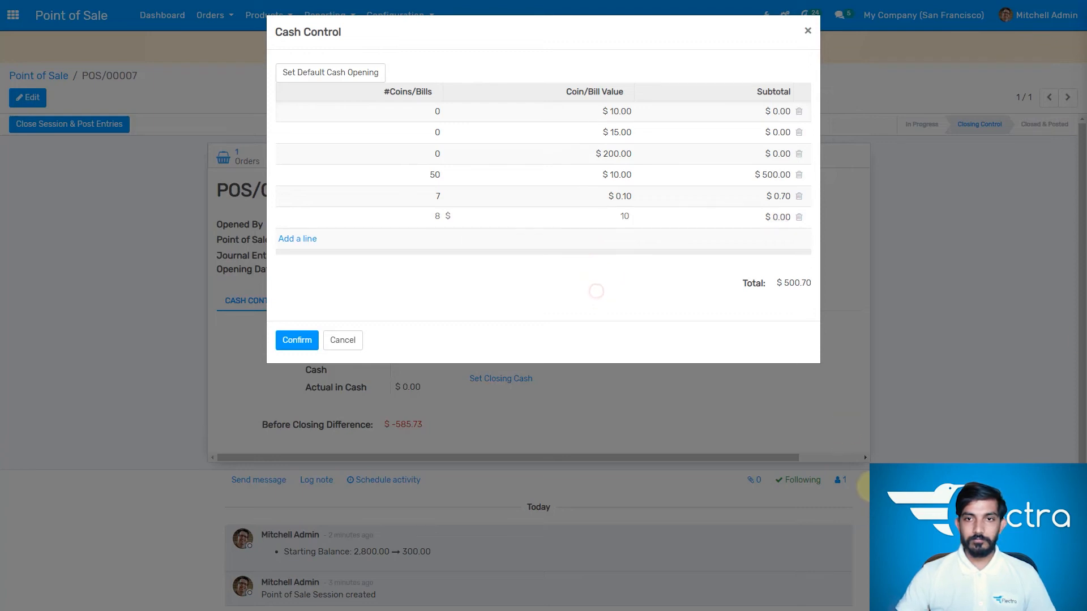
Step: Add a closing cash line of 5 coins/bills valued at $1
left_click(301, 239)
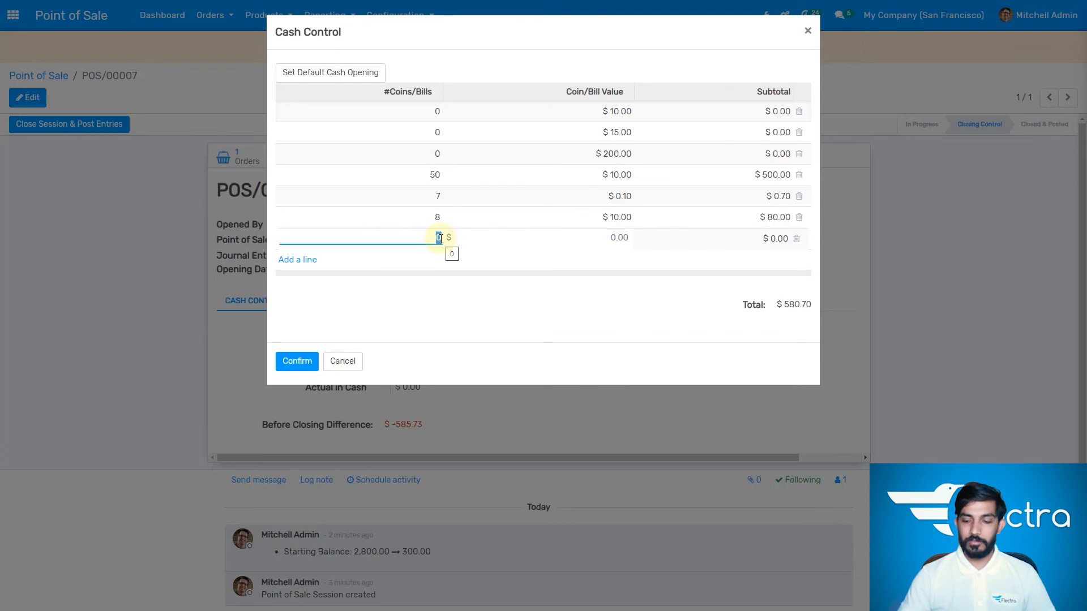
type("5")
key("Tab")
type("1")
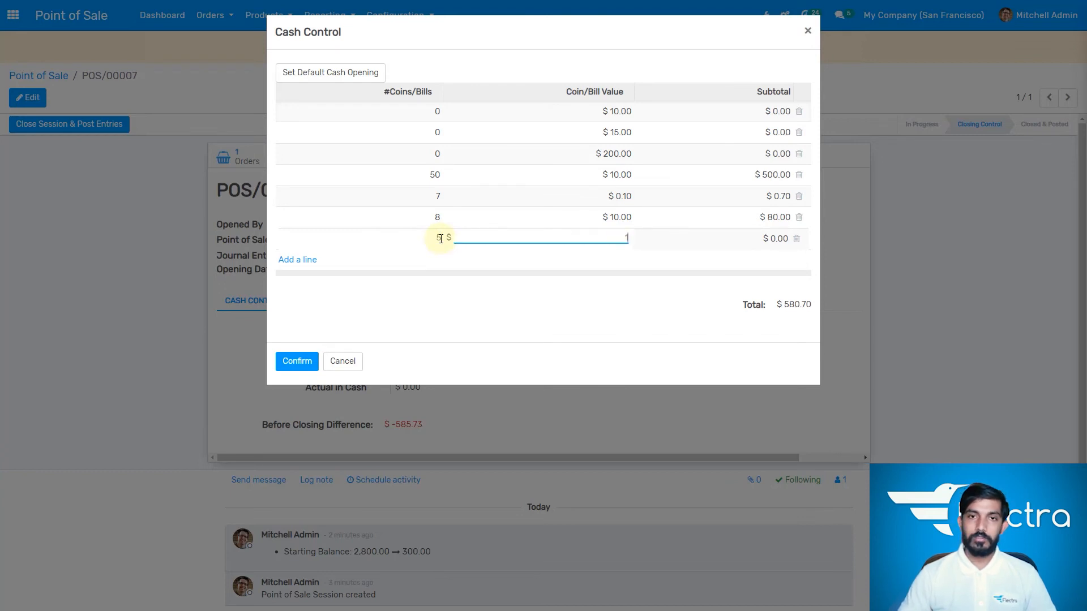
left_click(587, 310)
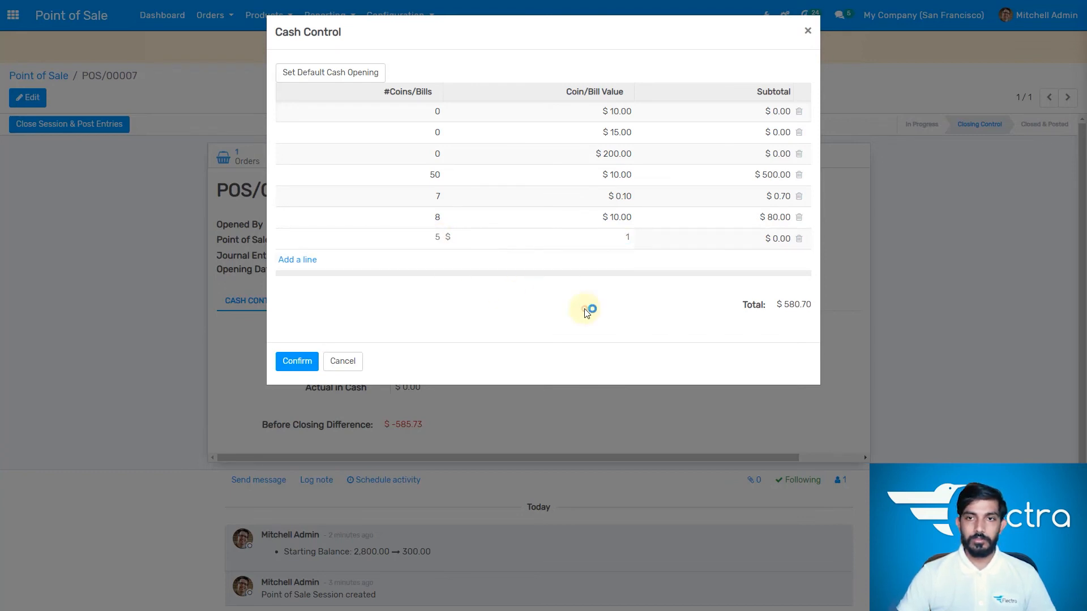
Step: Add a closing cash line of 1 coin valued at $0.03 and confirm the closing cash
left_click(308, 260)
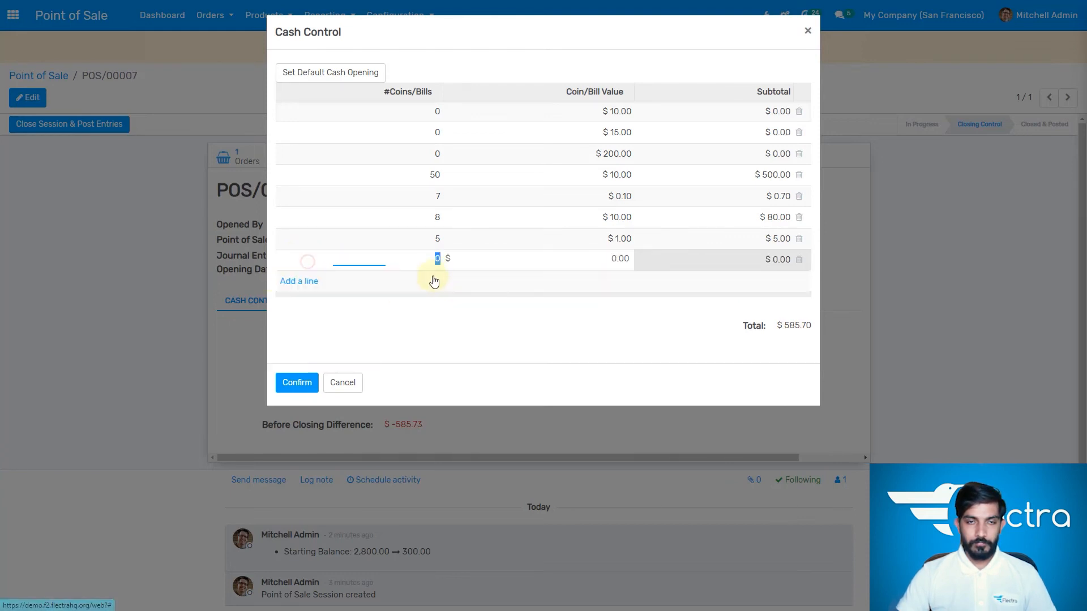
type("1")
key("Tab")
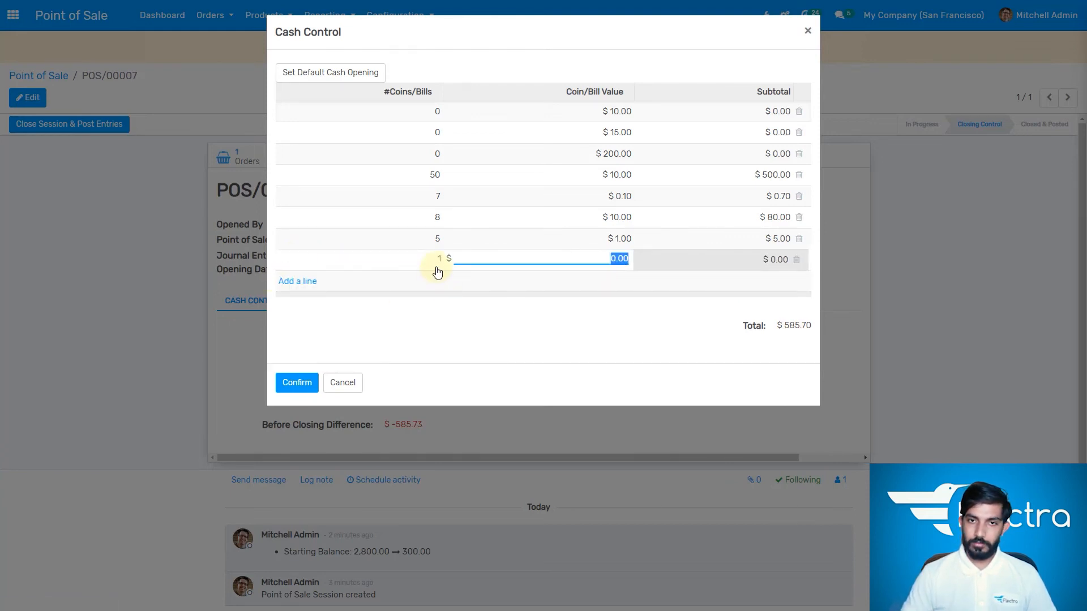
type("0")
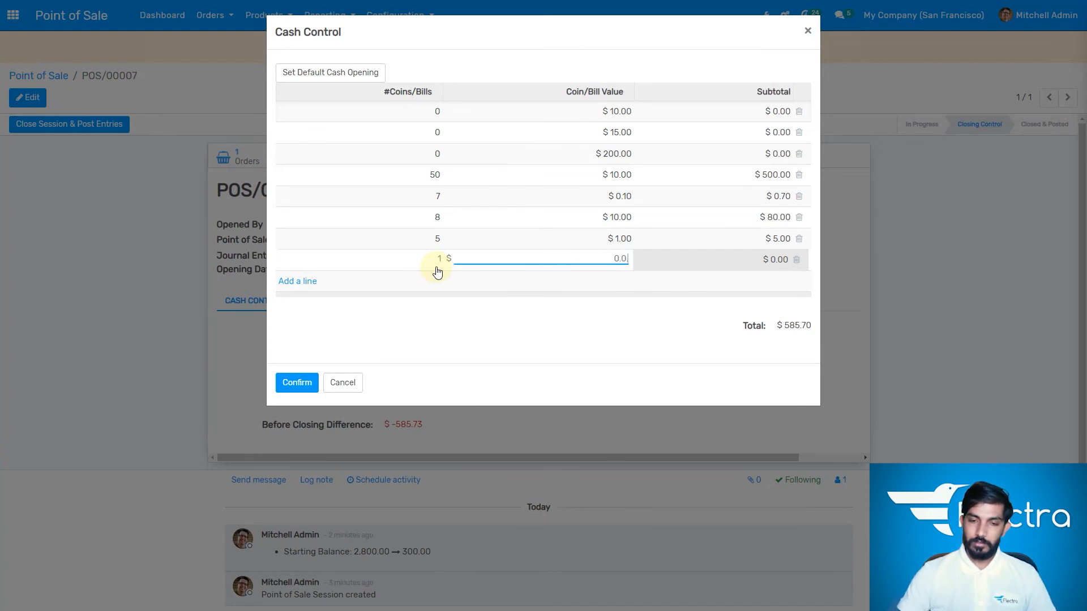
left_click(482, 338)
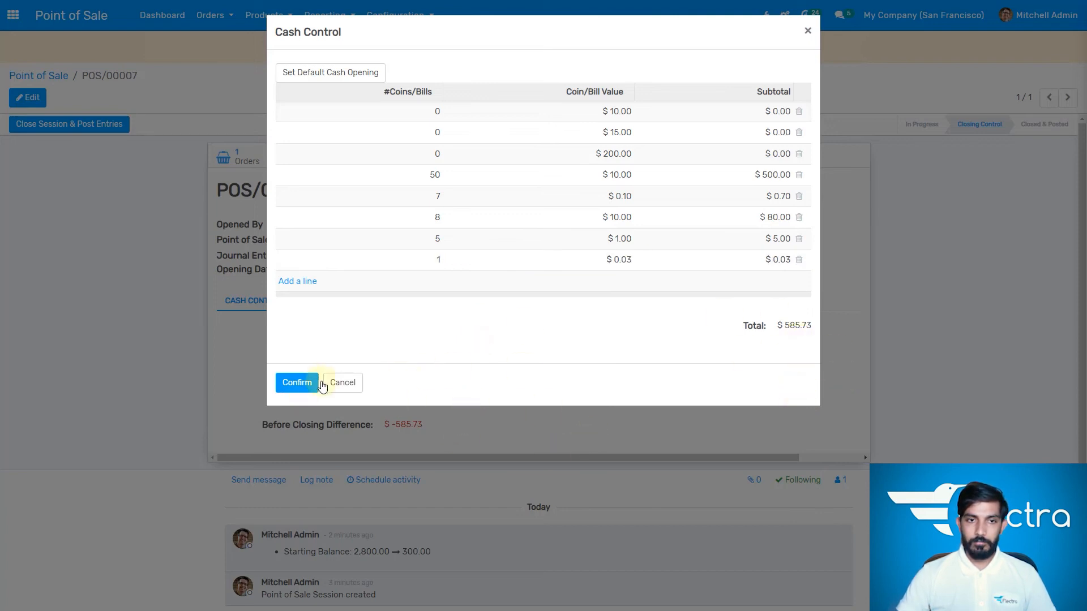
left_click(300, 381)
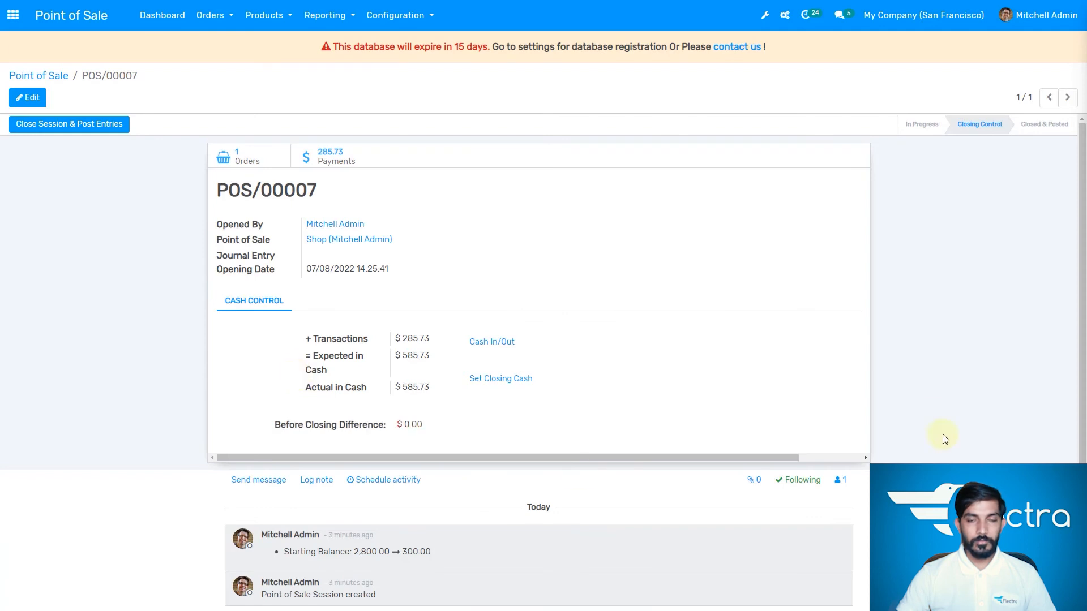
Step: Check the before-closing difference and inspect the cash in/out form's reason and amount fields, leaving it without an entry
left_click_drag(272, 418, 480, 425)
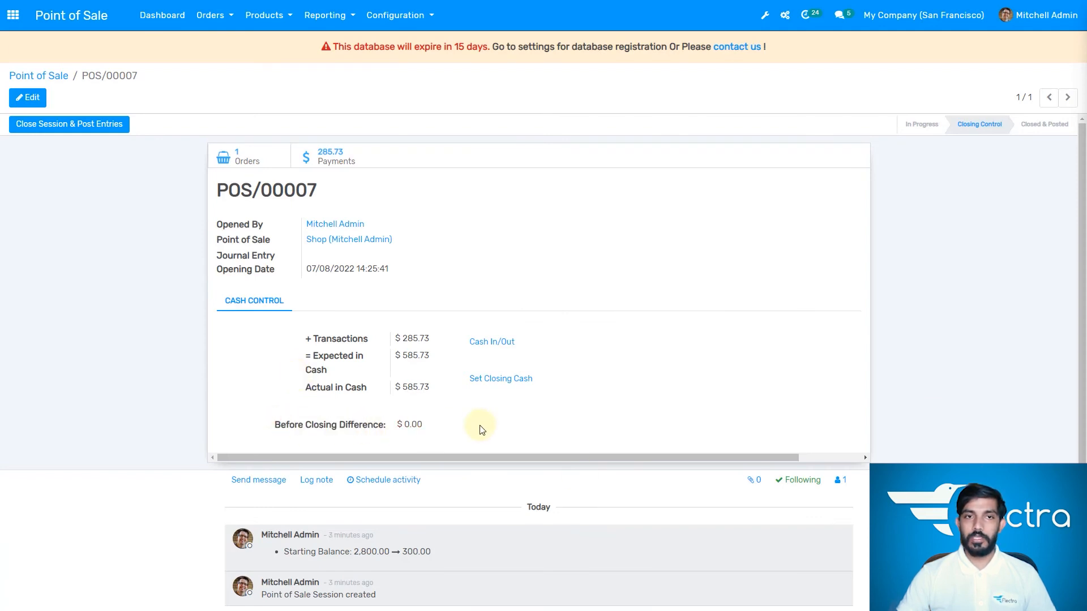
left_click(485, 345)
left_click(408, 110)
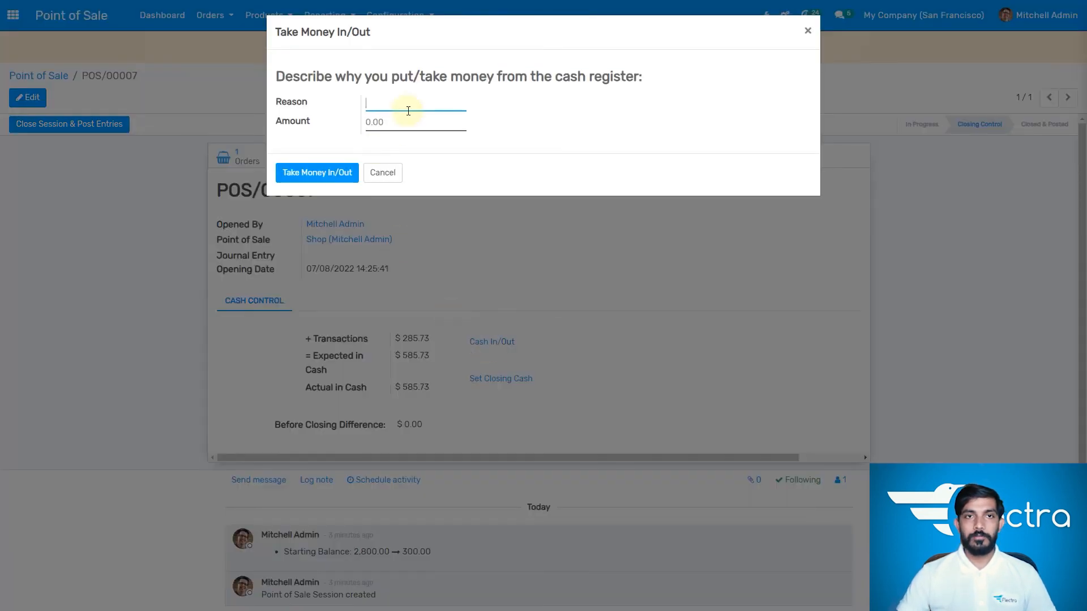
left_click(361, 102)
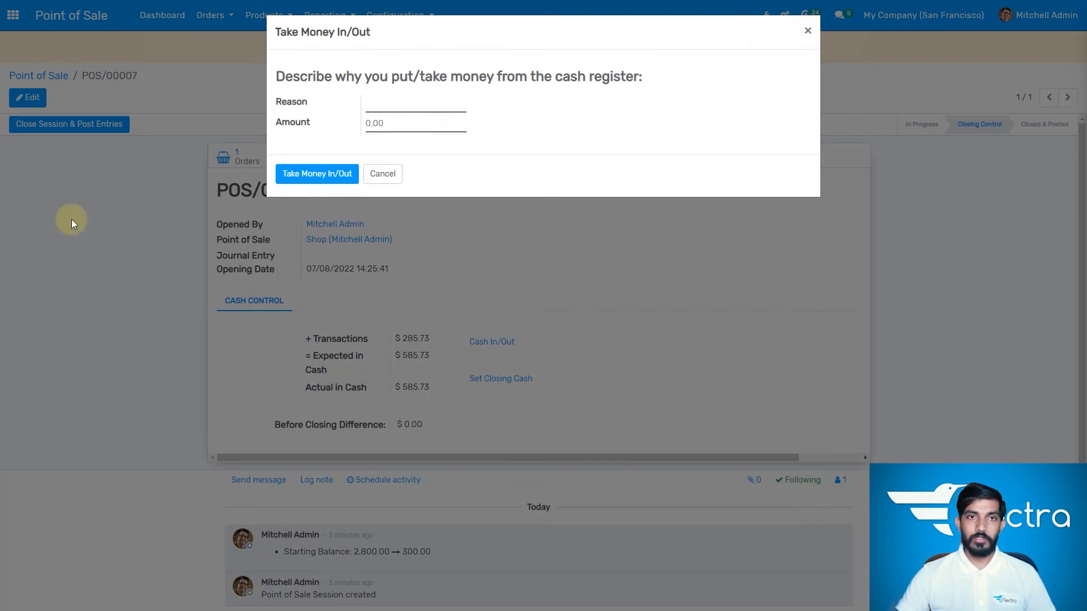
left_click(807, 31)
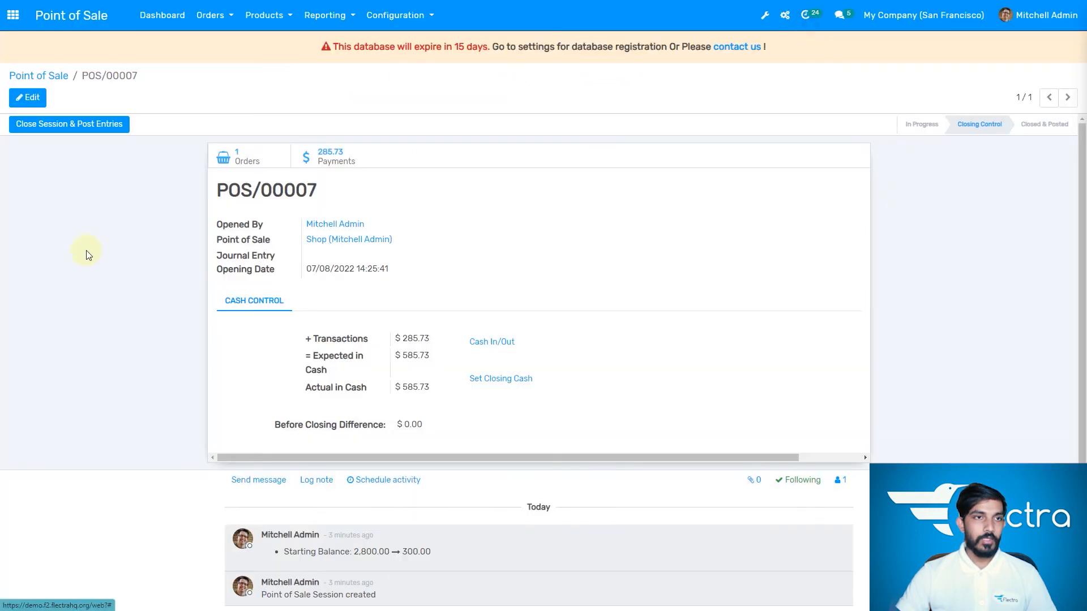
Step: Close the session and post its entries, and open the closed session's record from the Shop's session list
left_click(77, 126)
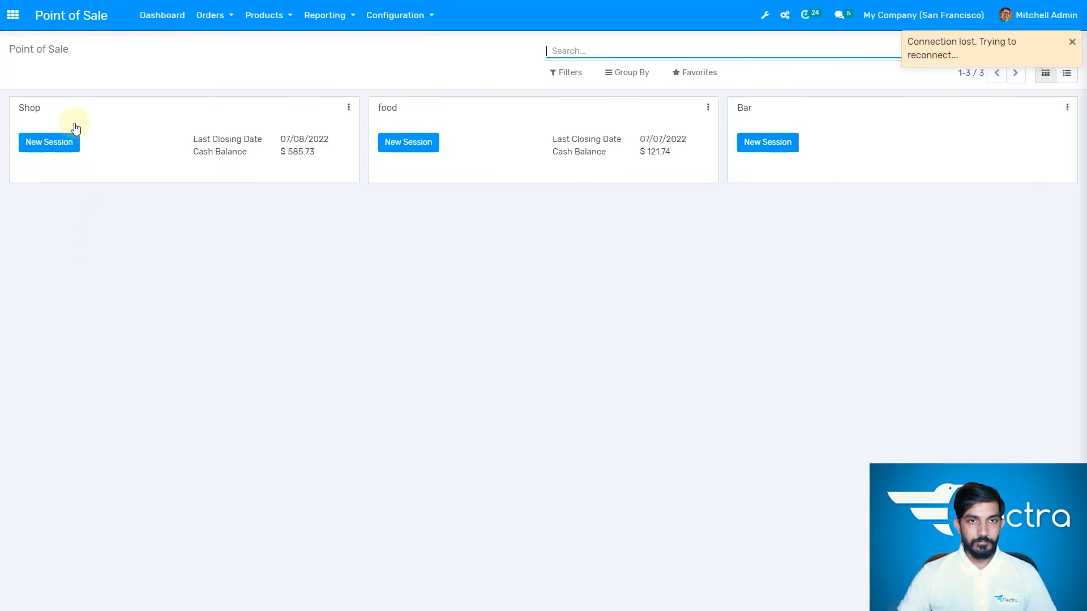
left_click(355, 140)
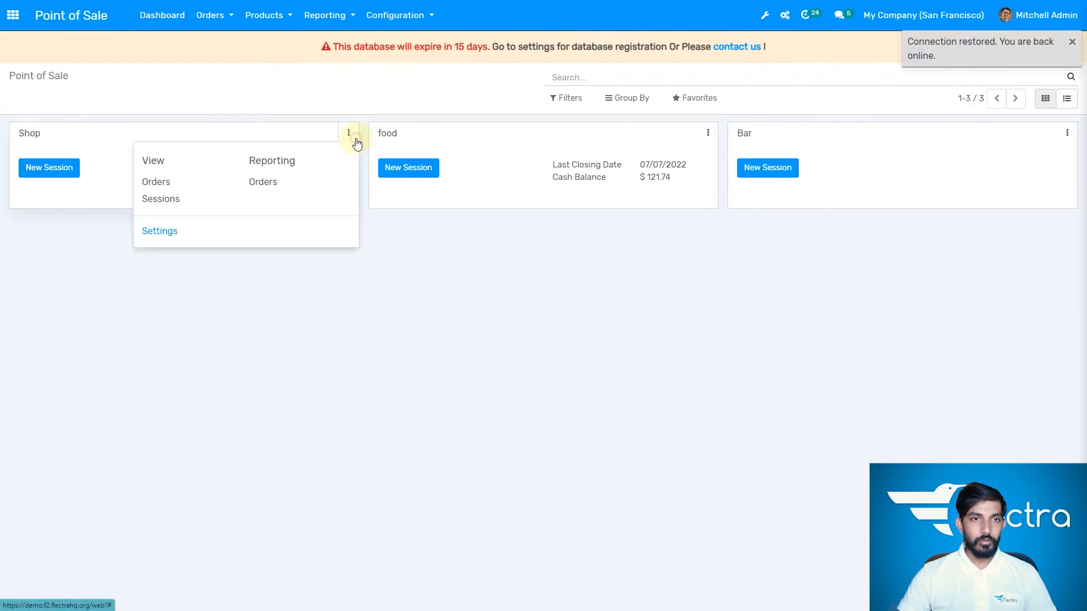
left_click(176, 206)
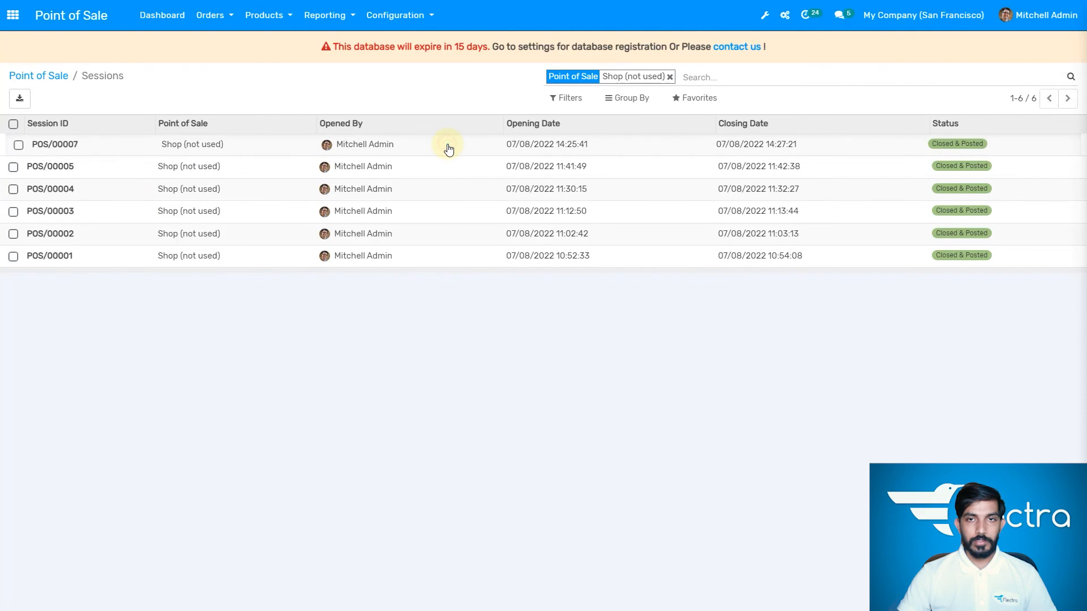
left_click(448, 149)
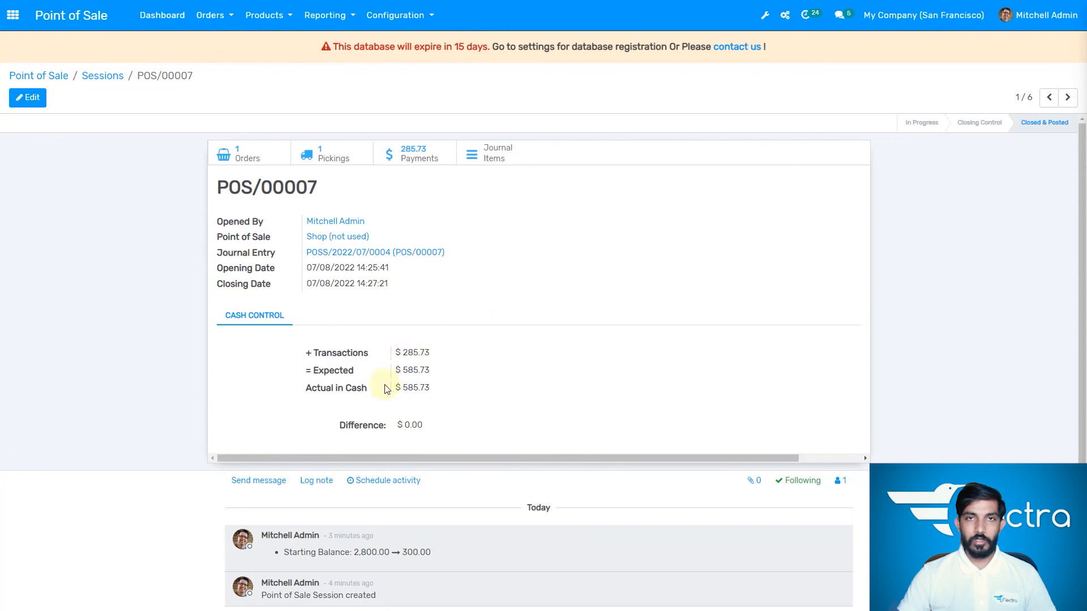
Step: Examine the items of both journal entries posted for the session, and return through the session record to the apps overview
left_click(479, 157)
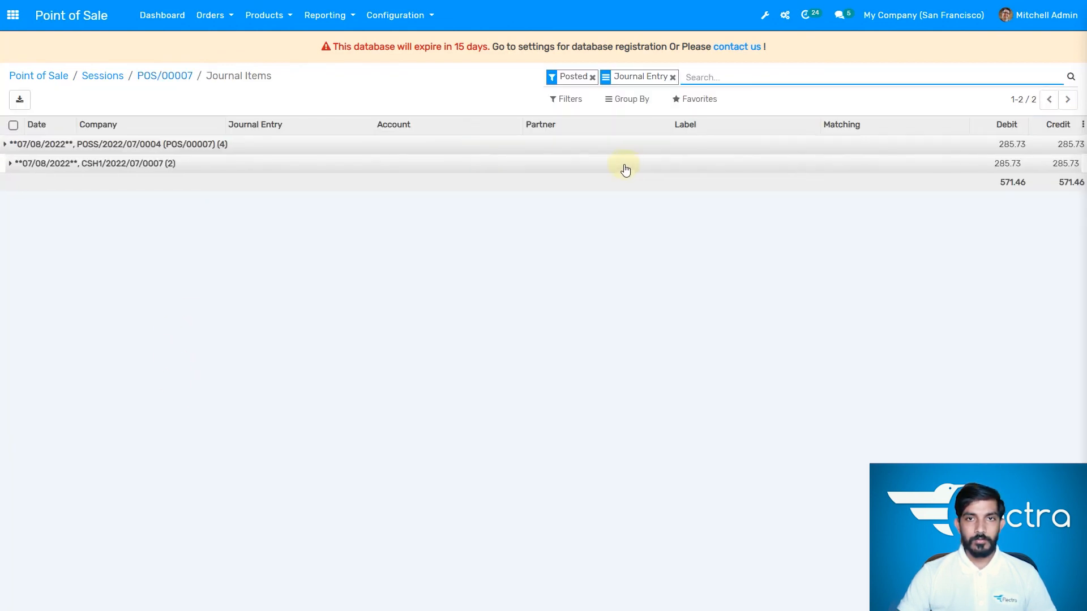
left_click(622, 165)
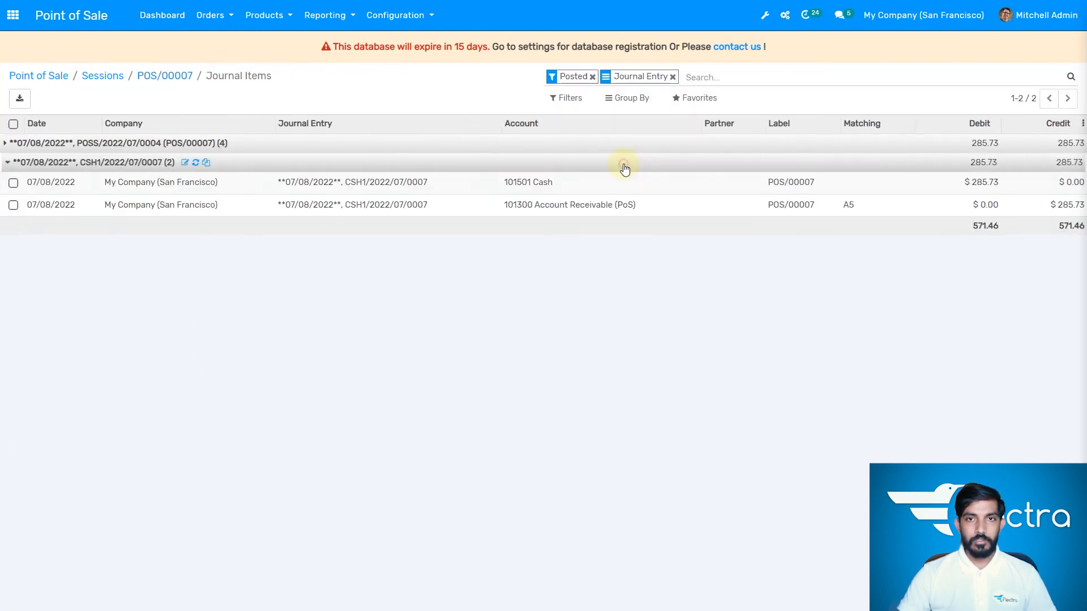
left_click(592, 145)
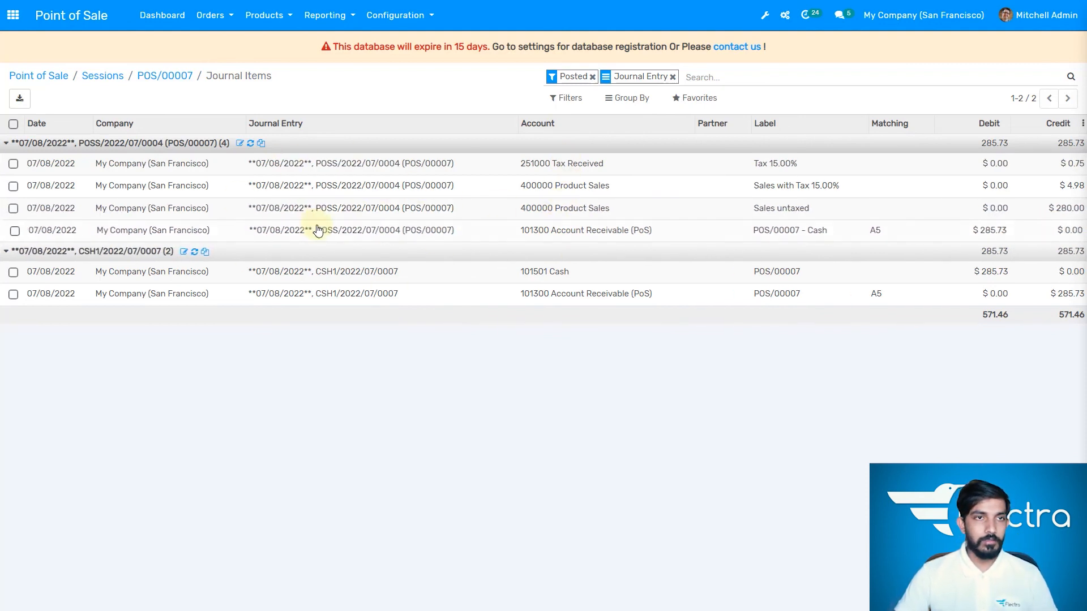
left_click(151, 78)
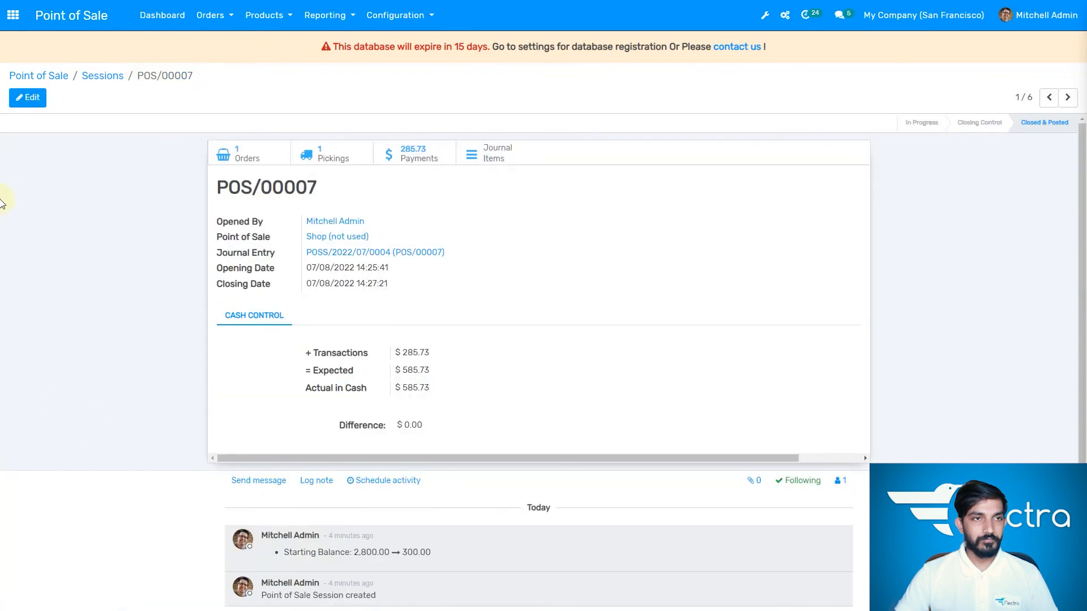
left_click(13, 15)
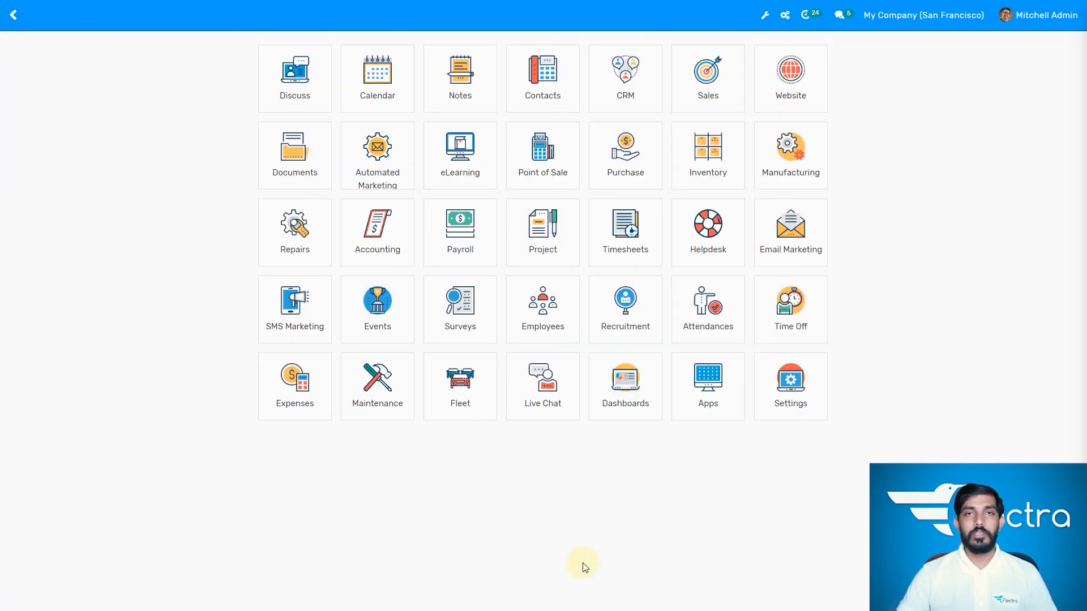